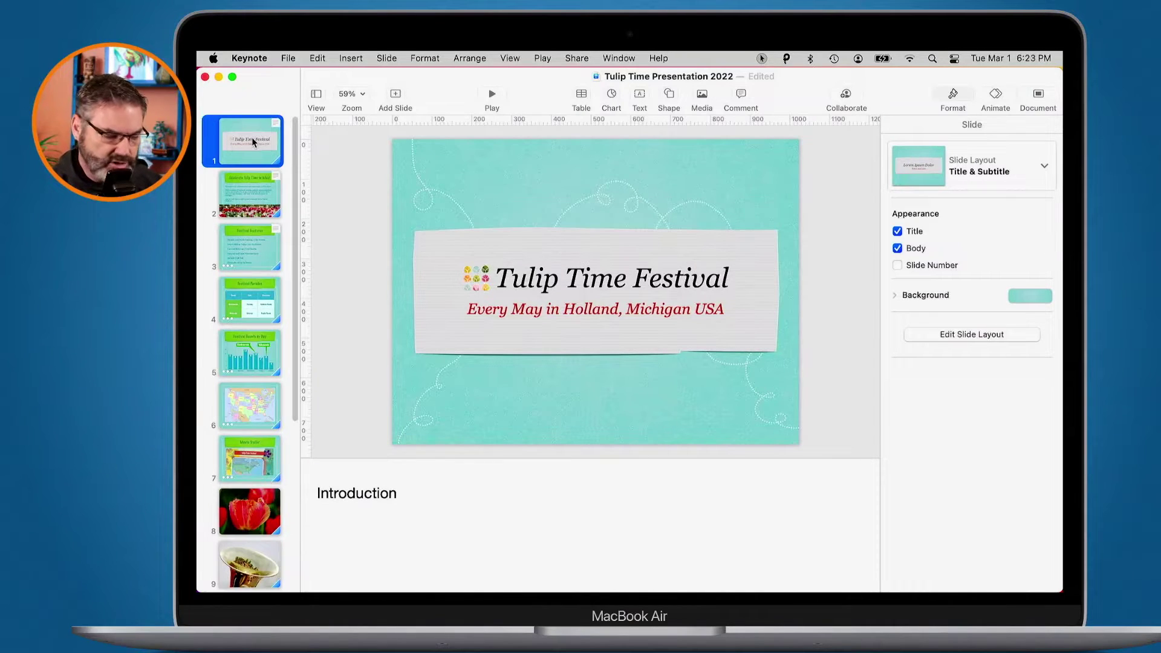
# Add a new slide with the Blank layout after the Tulip Time Festival title slide.
pyautogui.click(239, 141)
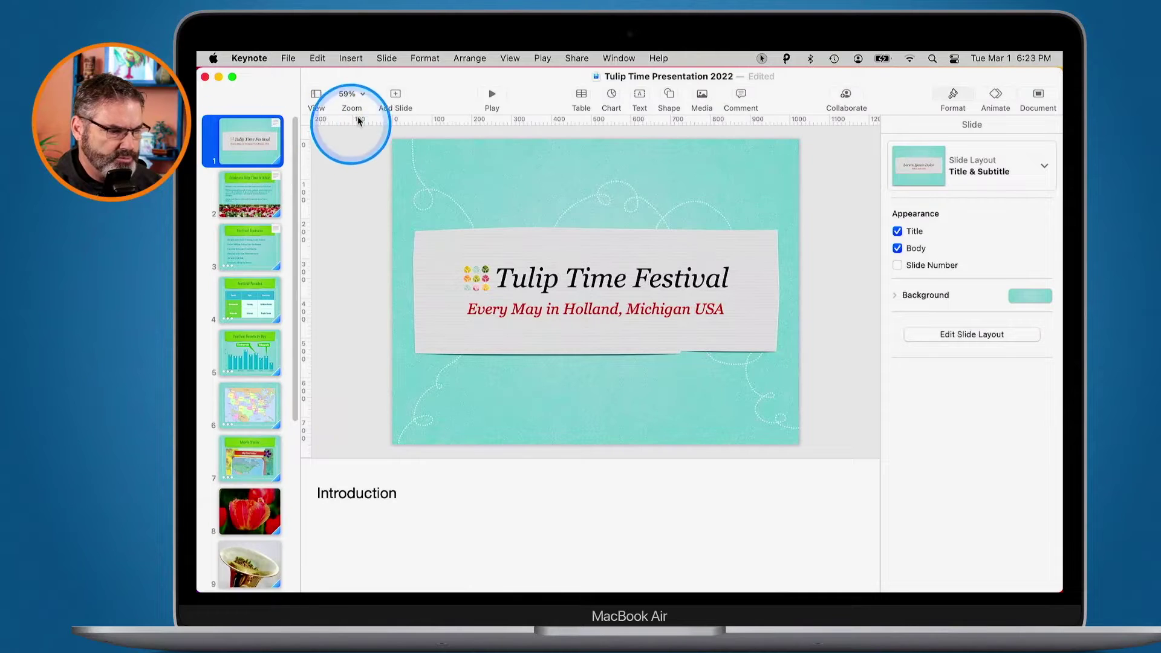
pyautogui.click(396, 95)
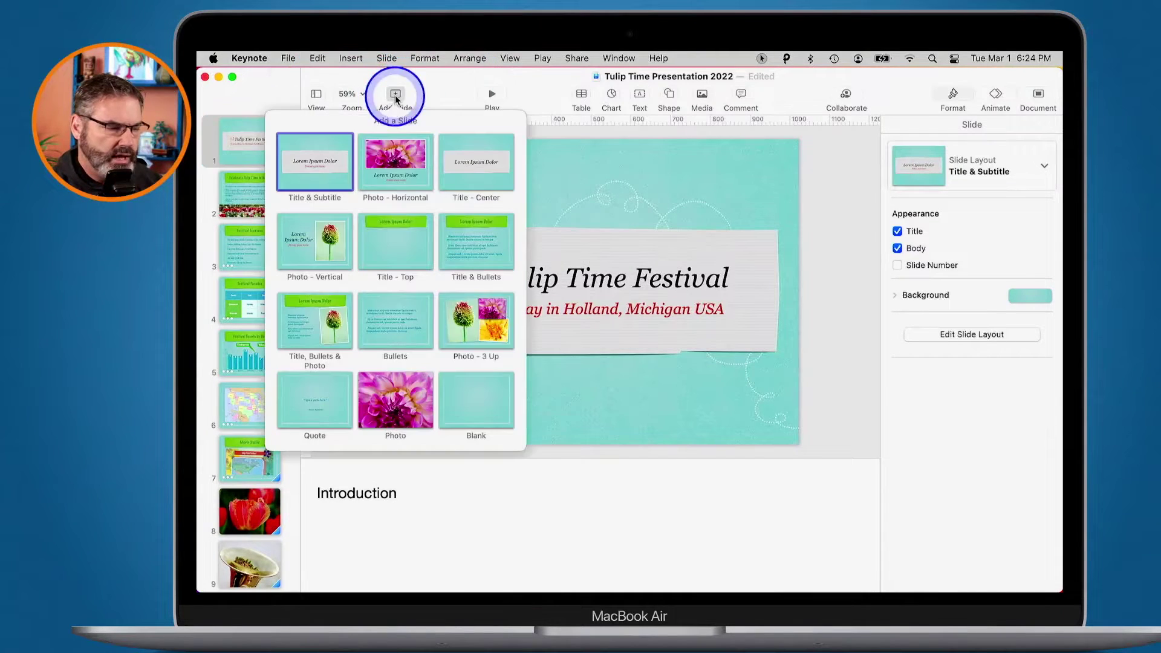
pyautogui.click(473, 399)
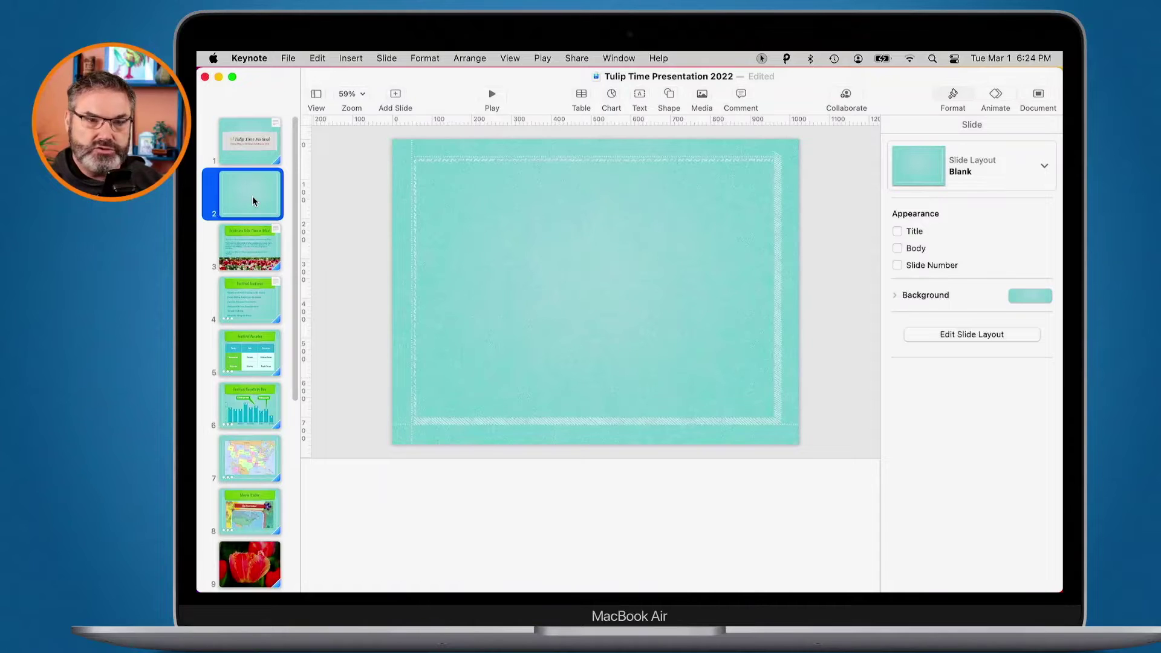
pyautogui.click(318, 99)
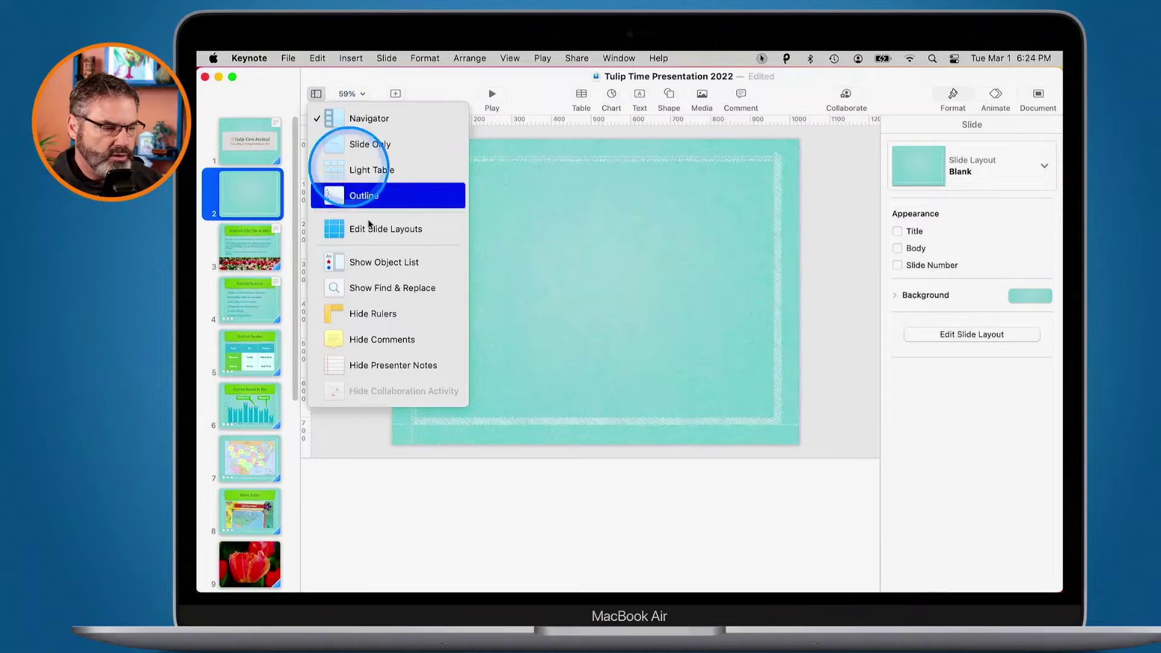
# Turn on Show Object List from the View menu.
pyautogui.click(372, 266)
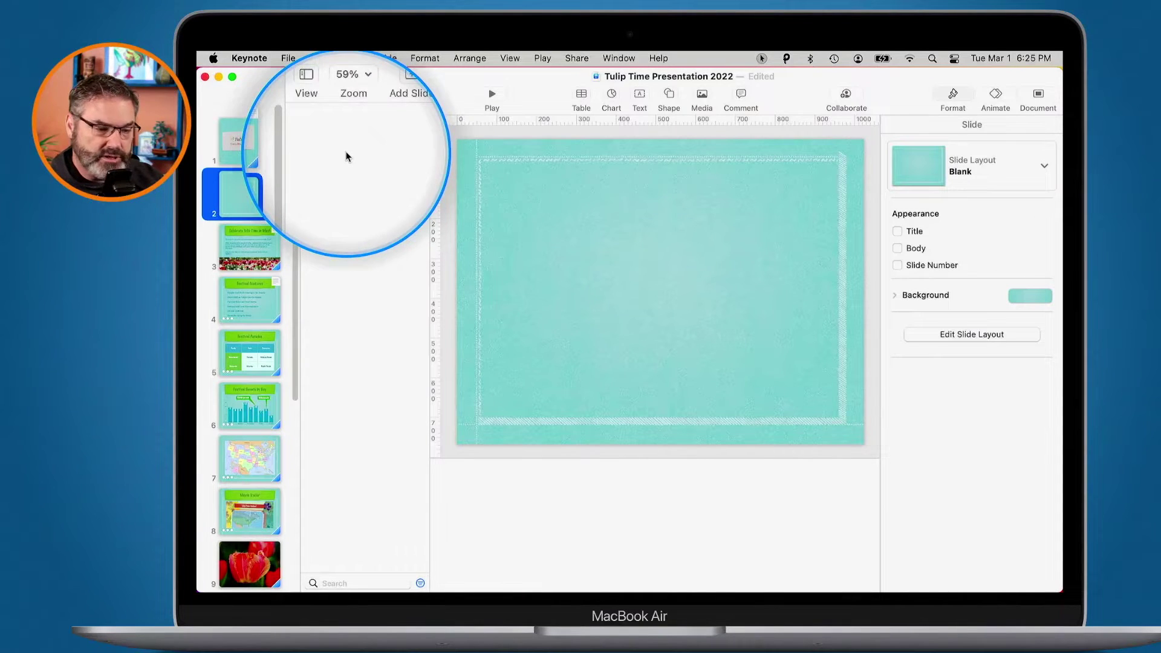
# Insert a square and a circle from the shape library, then add a Text box.
pyautogui.click(670, 96)
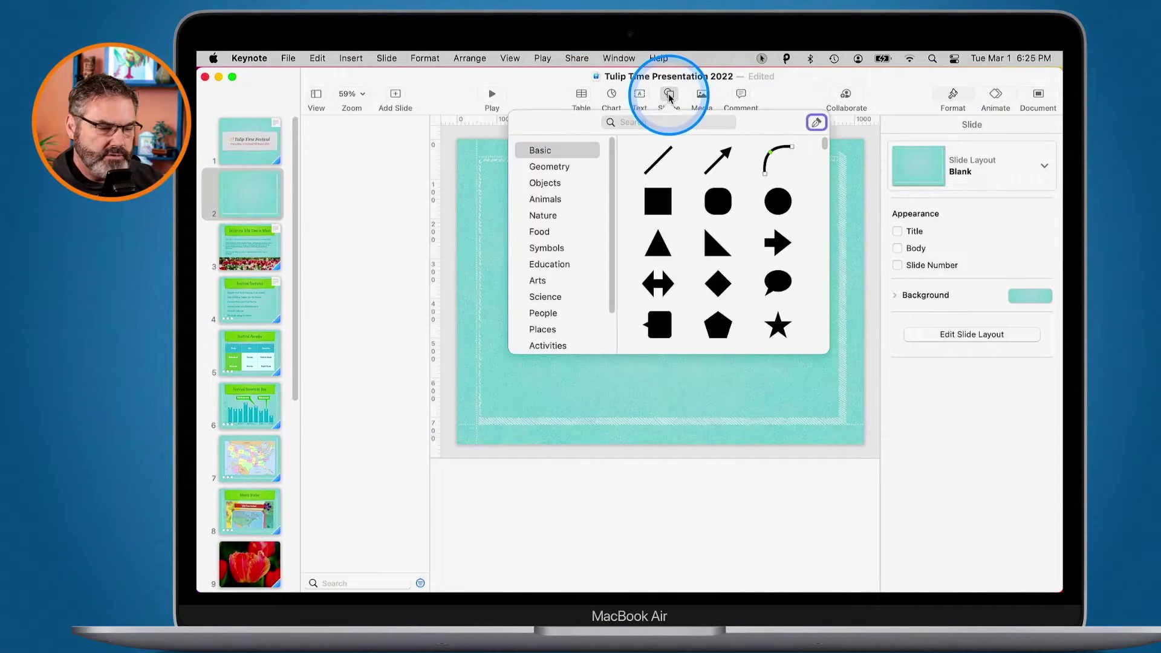
pyautogui.click(658, 202)
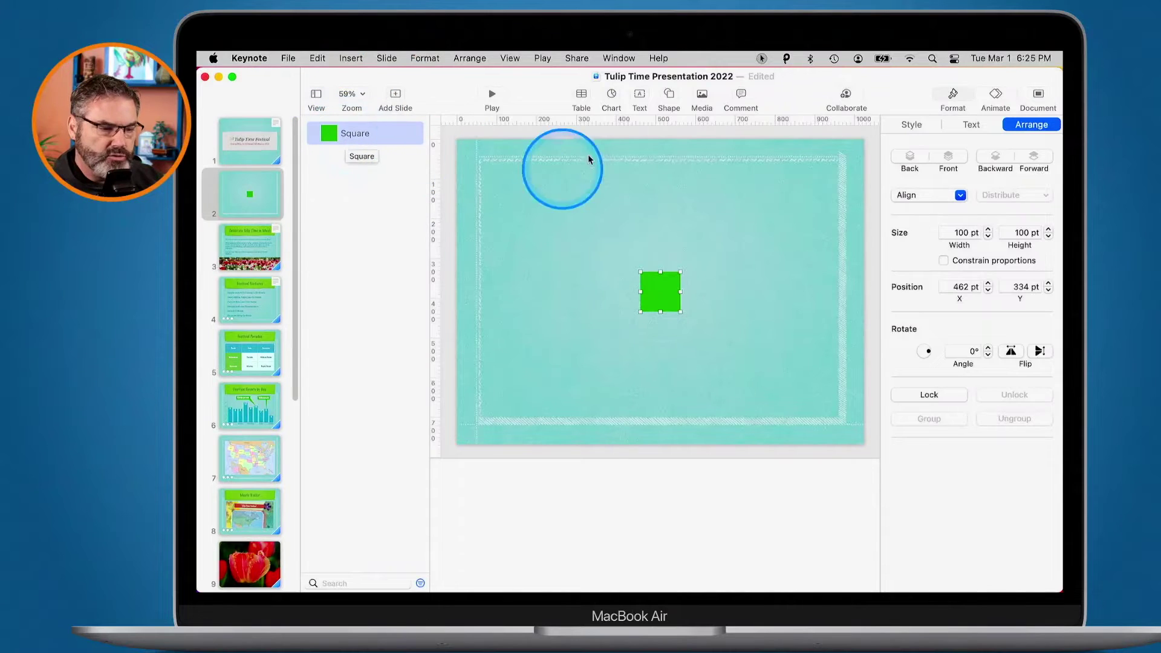
pyautogui.click(669, 97)
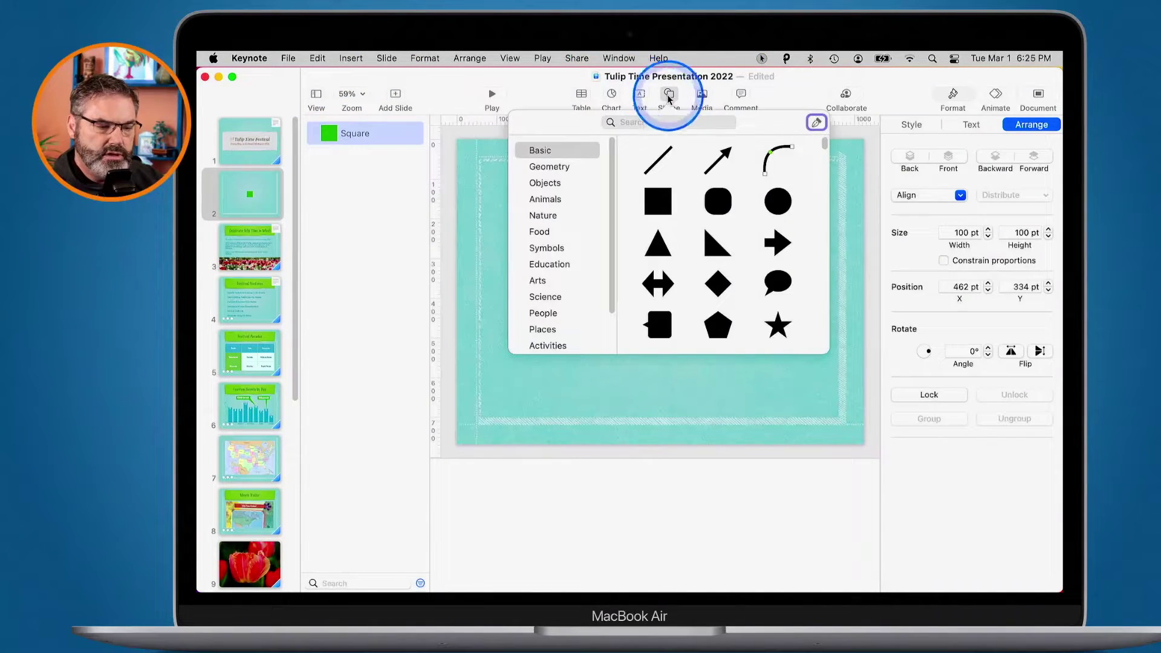
pyautogui.click(778, 202)
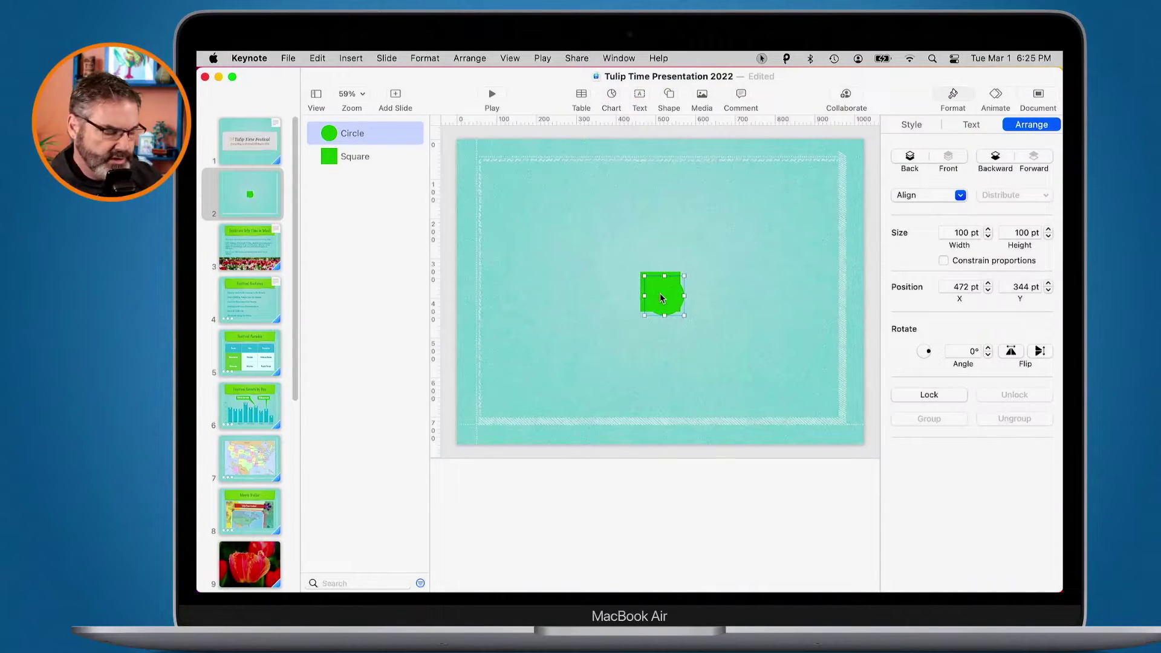
pyautogui.click(641, 103)
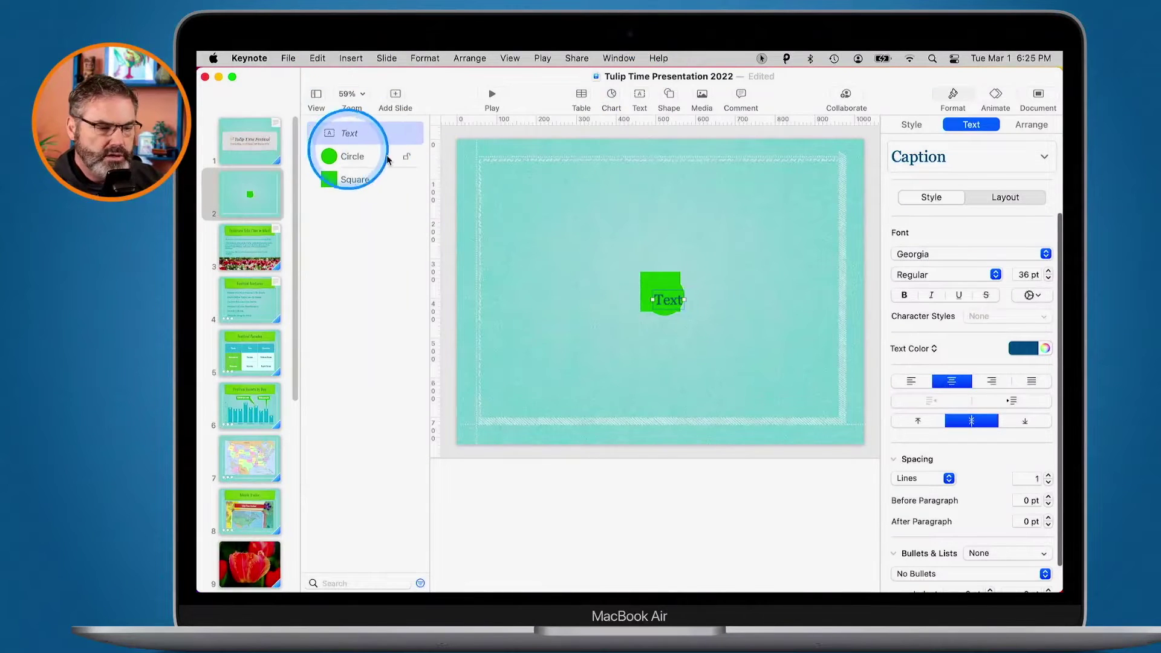
# Insert the river-and-mountain photo IMG_4692.jpeg from the Photos library onto slide 2.
pyautogui.click(703, 102)
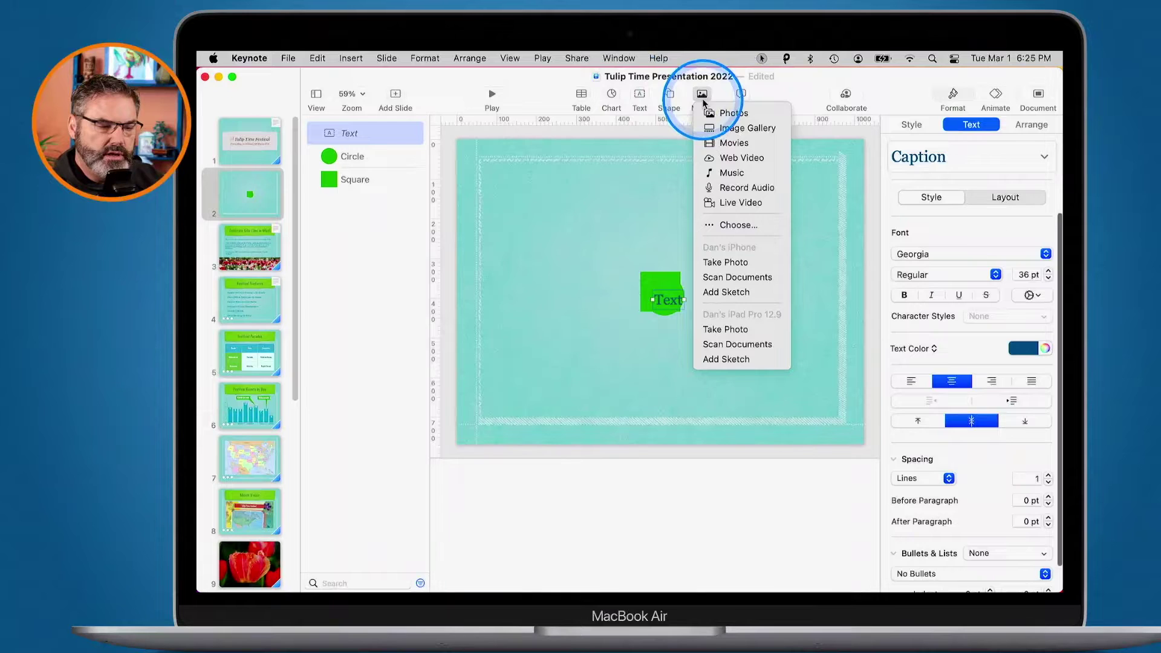
pyautogui.click(729, 119)
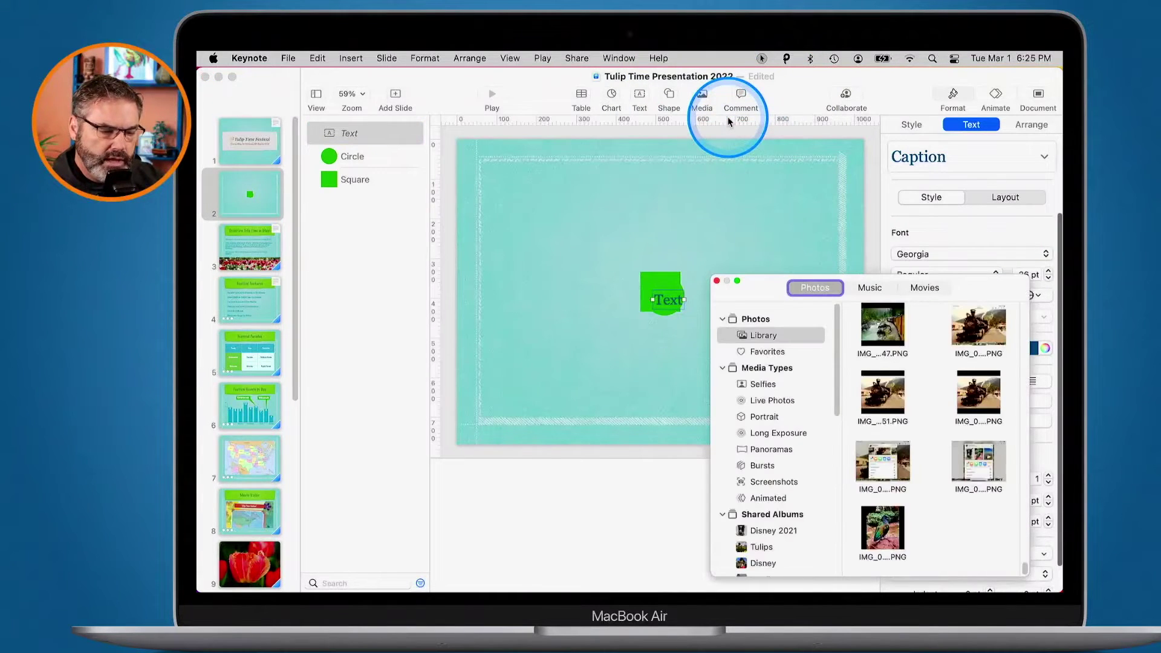
pyautogui.scroll(5, 895, 390)
pyautogui.scroll(10, 907, 390)
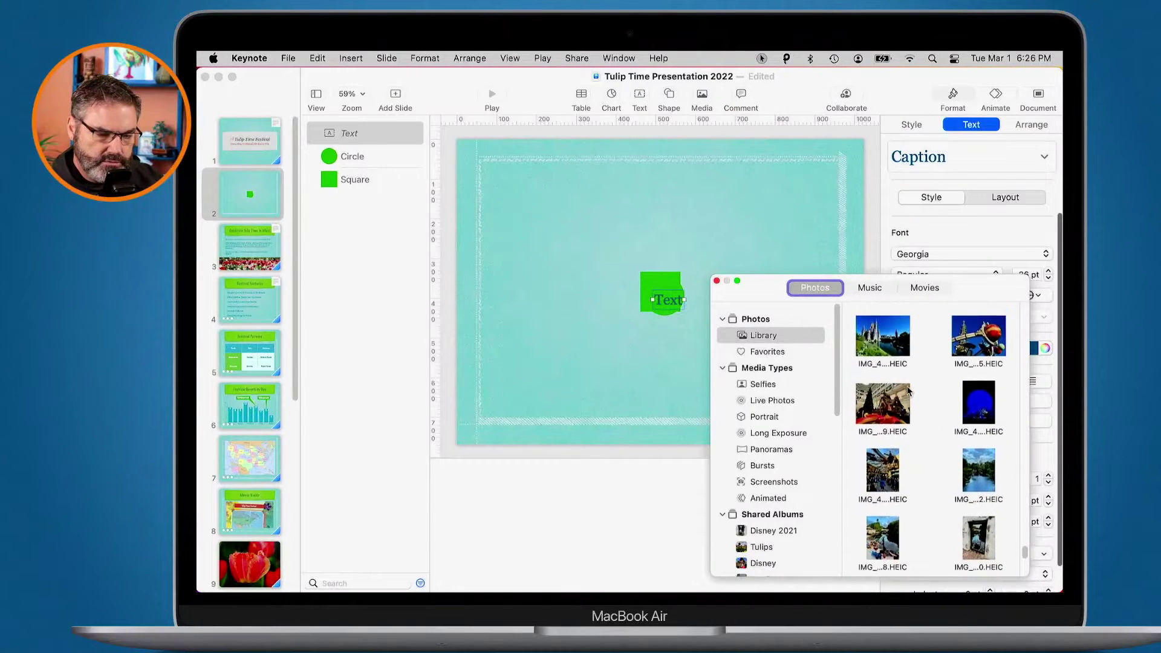
pyautogui.click(979, 474)
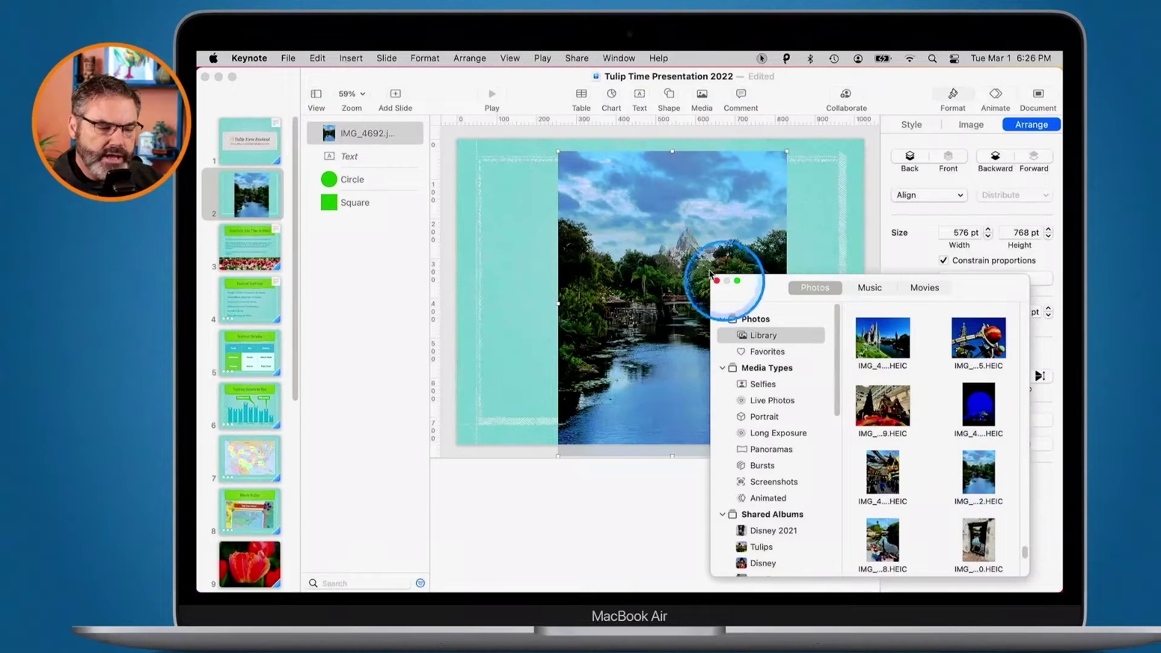
pyautogui.click(719, 285)
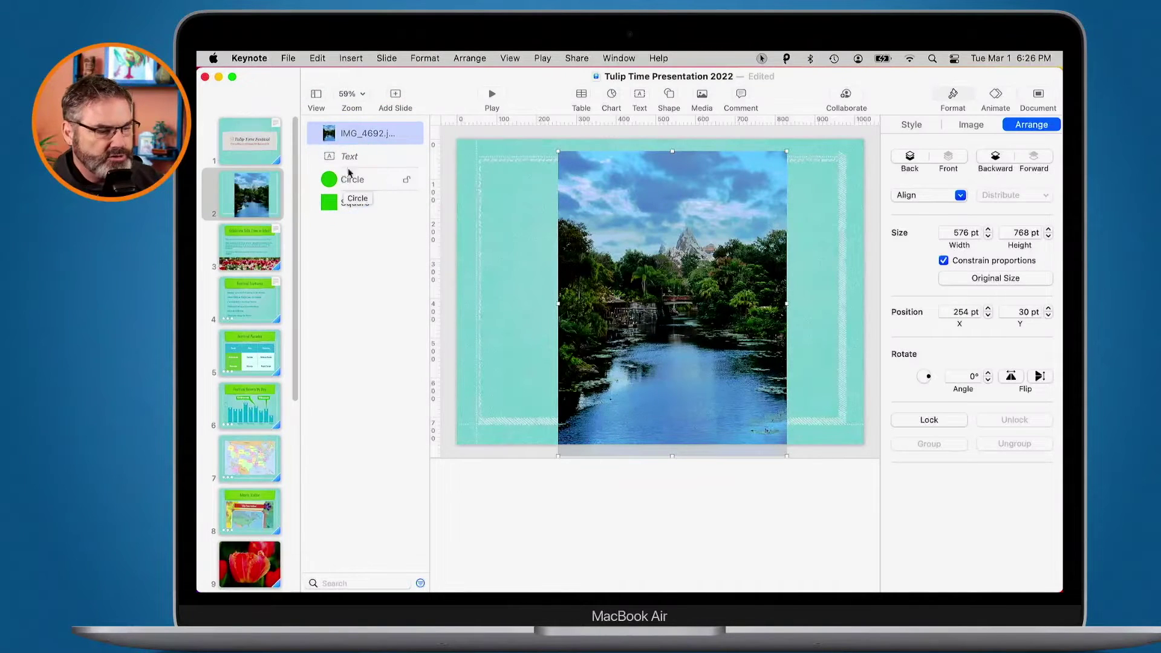
pyautogui.click(348, 131)
# Drag the photo to the bottom of the object list and the Text box below the square.
pyautogui.moveTo(348, 132); pyautogui.dragTo(348, 224)
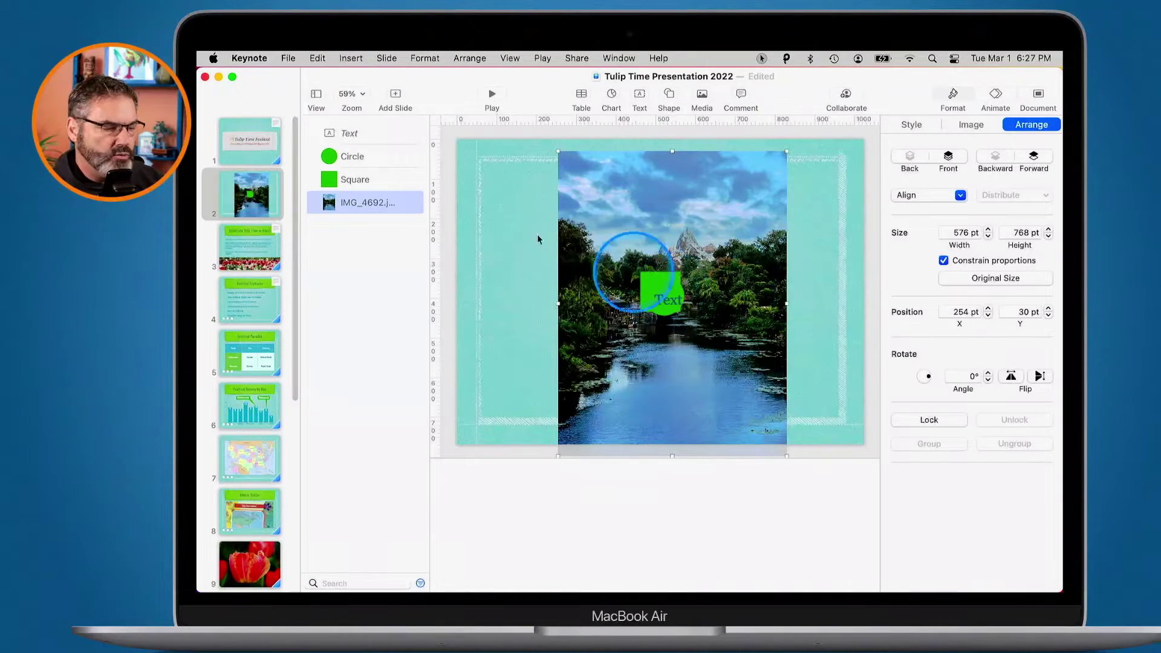
pyautogui.moveTo(352, 137)
pyautogui.moveTo(353, 134); pyautogui.dragTo(354, 192)
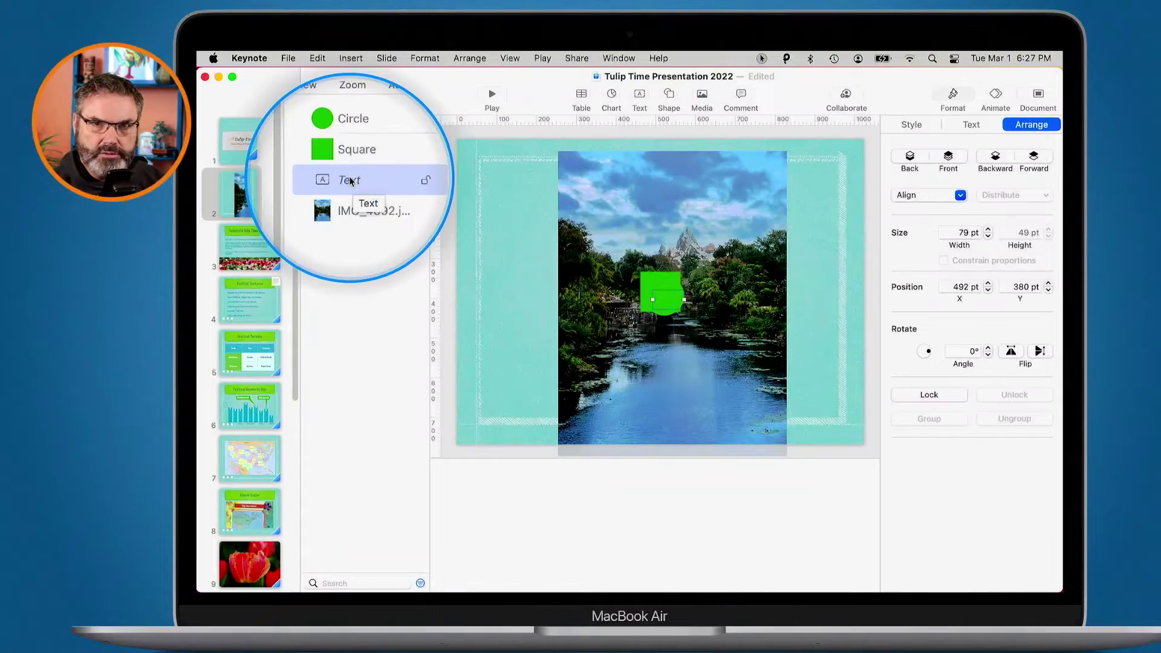
# Move the Text box forward, then backward, then bring it to the front.
pyautogui.click(1034, 159)
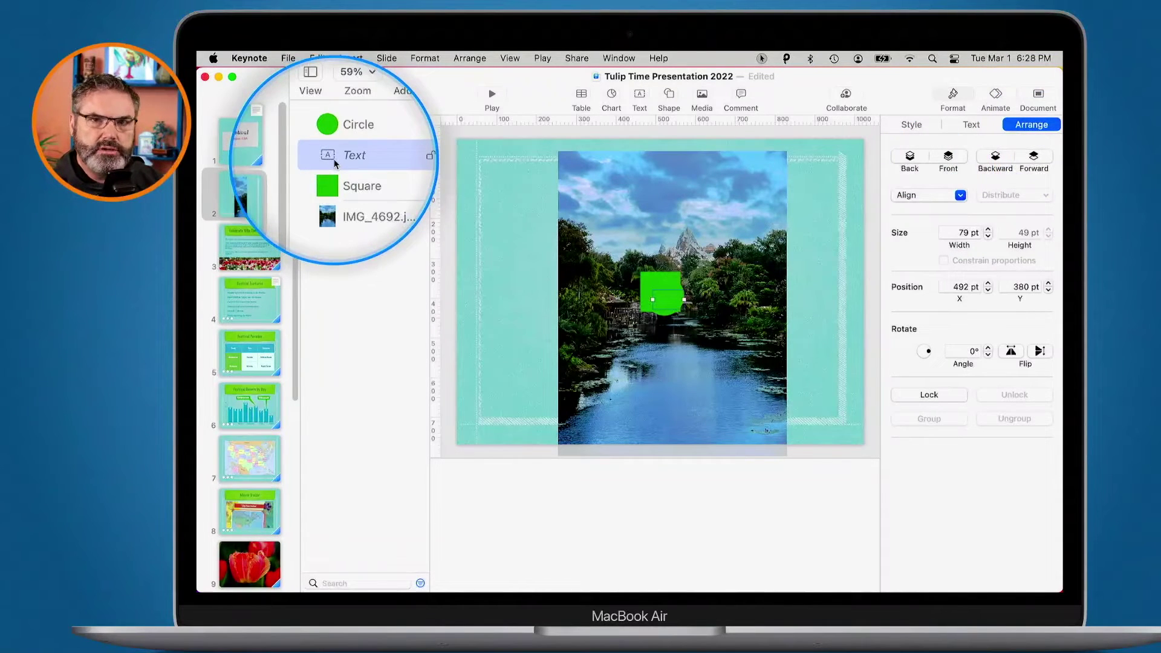
pyautogui.click(994, 159)
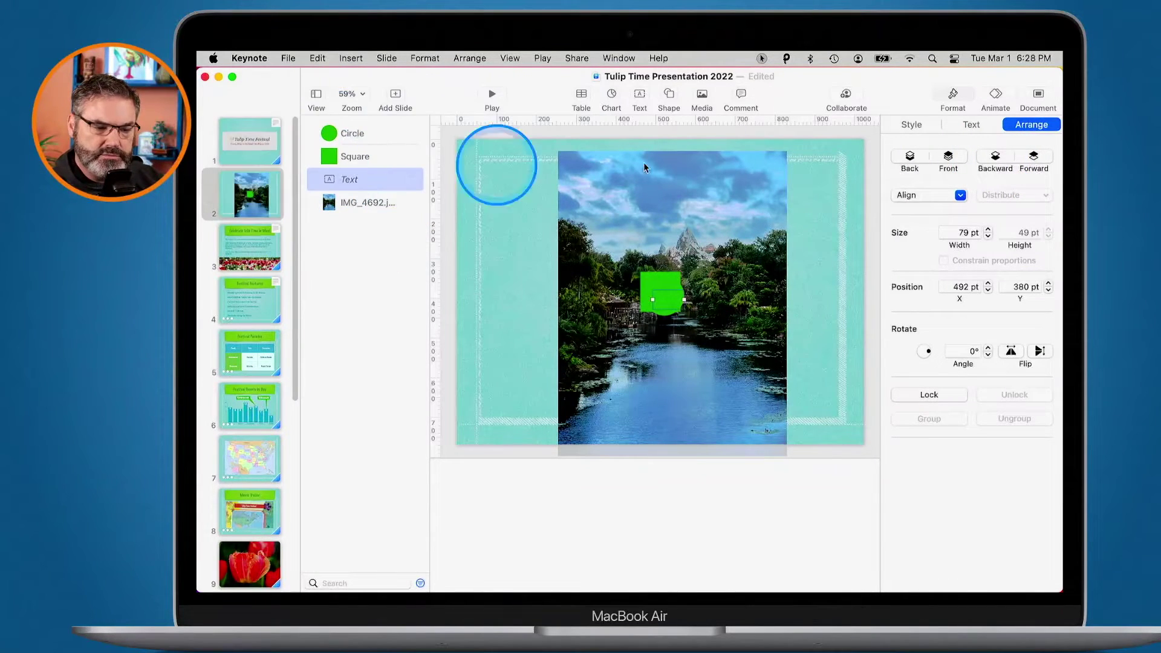
pyautogui.click(948, 158)
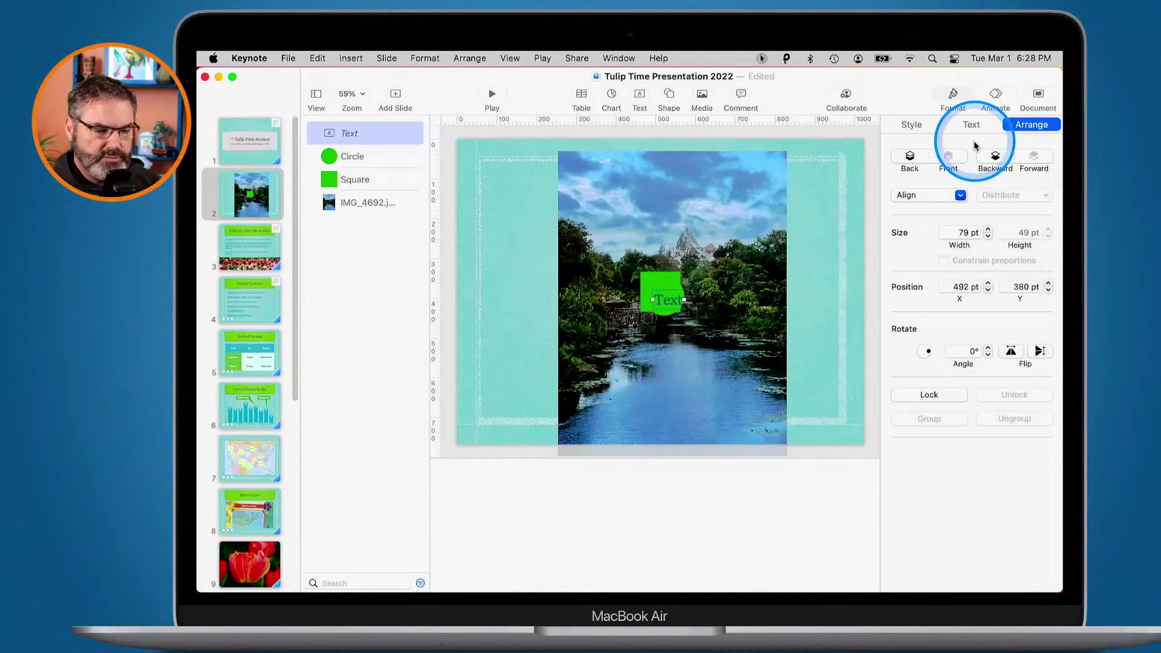
pyautogui.click(758, 191)
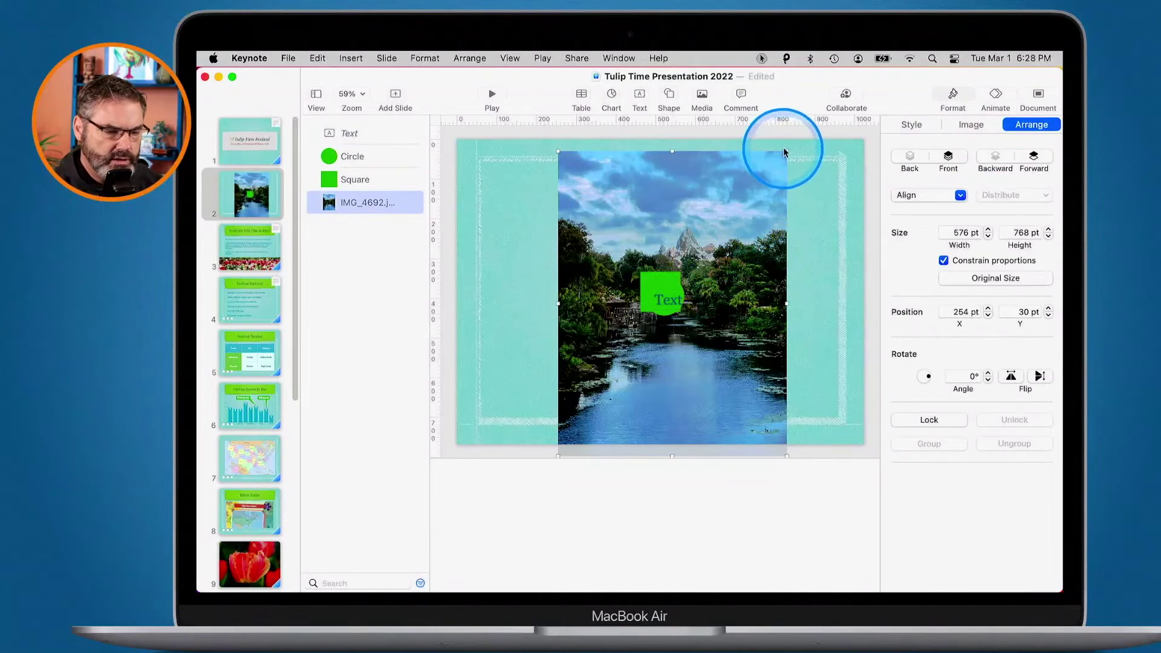
# Shrink the photo, move Text below the square and the circle left, and style the circle red.
pyautogui.moveTo(786, 151); pyautogui.dragTo(579, 202)
pyautogui.moveTo(667, 304); pyautogui.dragTo(545, 332)
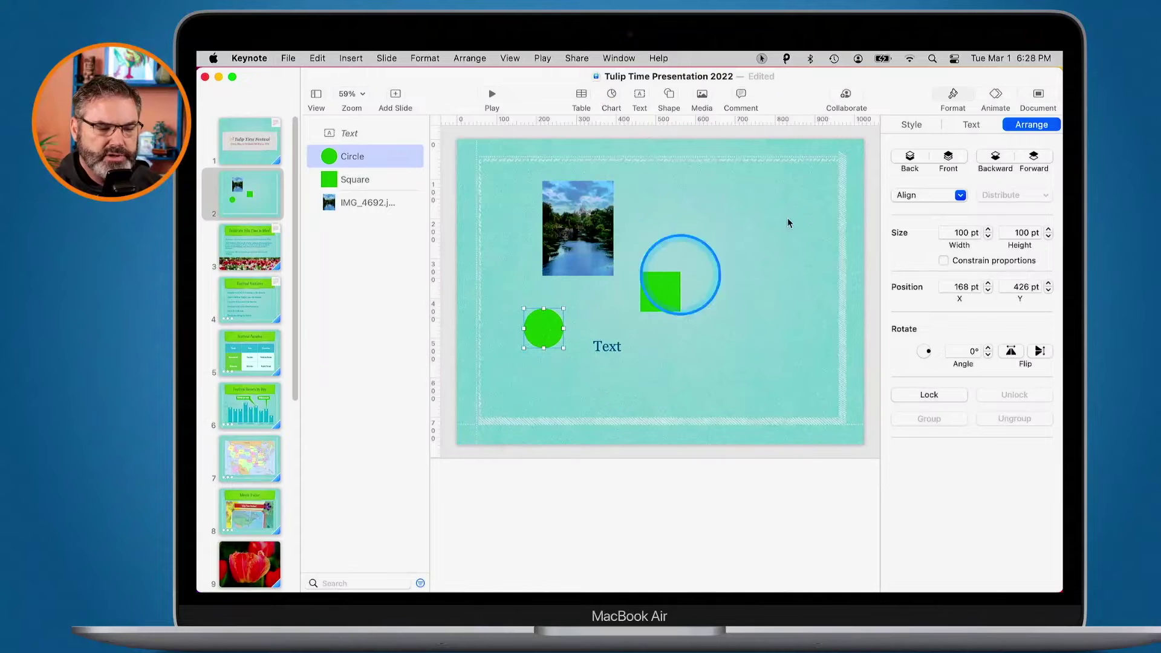
pyautogui.click(915, 125)
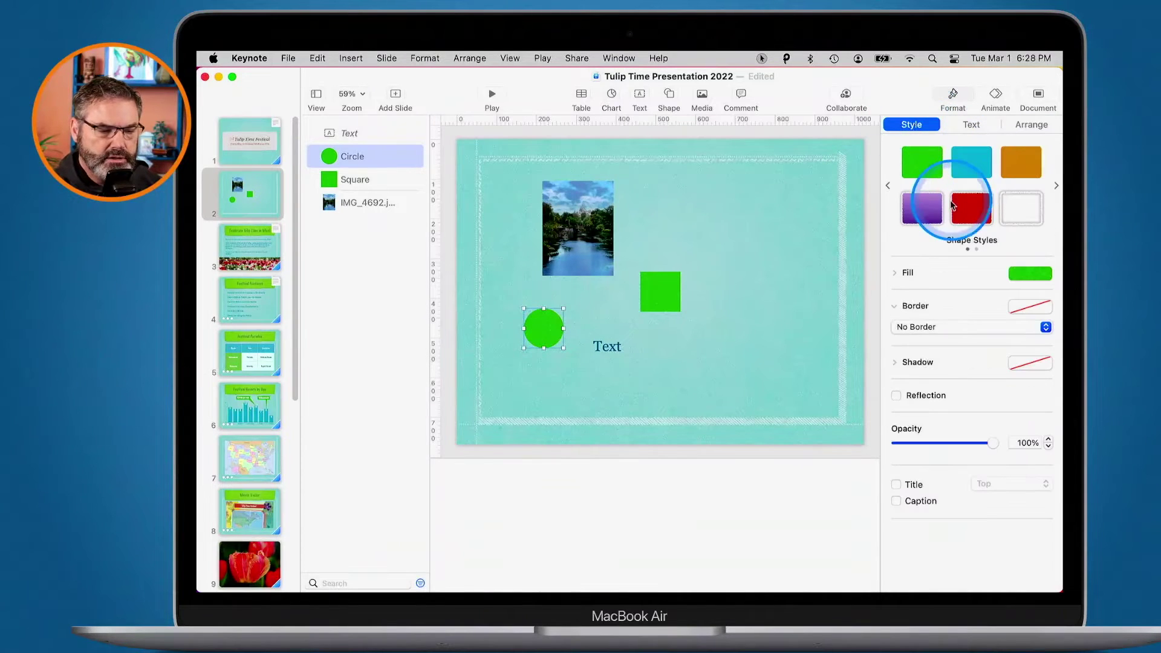
pyautogui.click(969, 207)
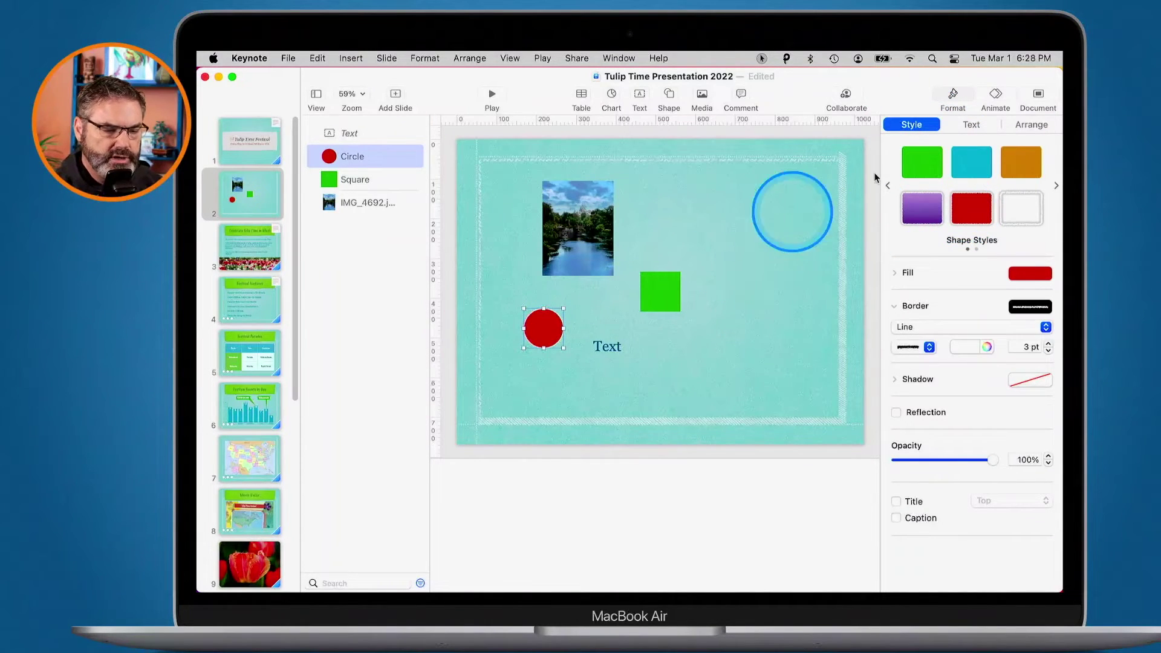
pyautogui.click(1030, 126)
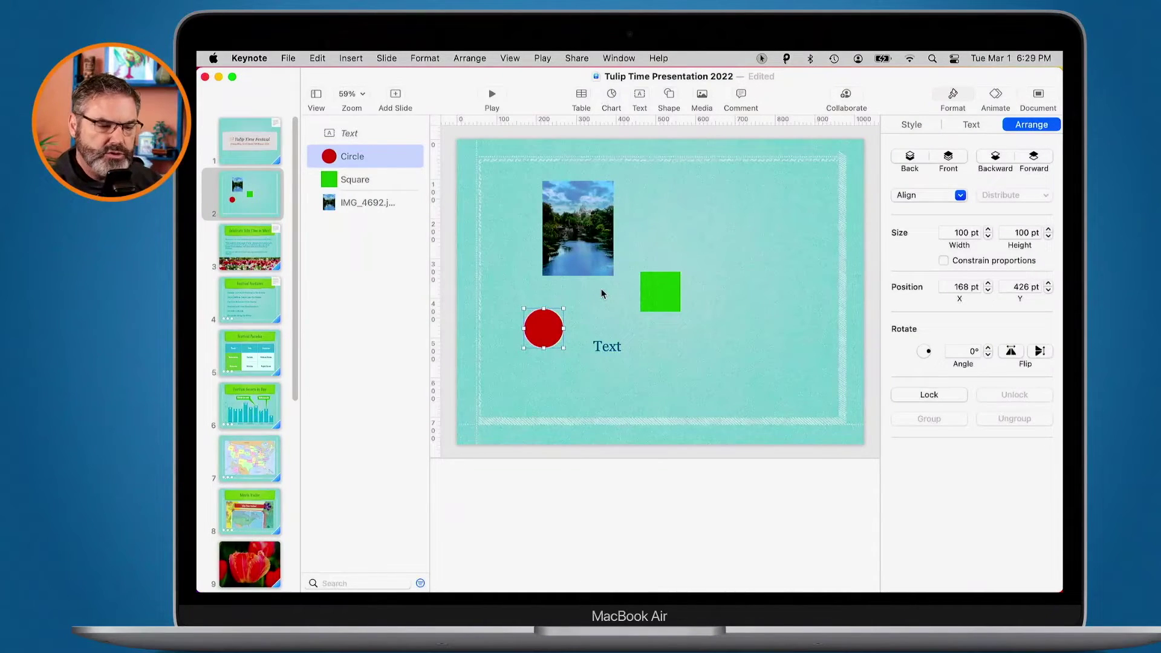
# Select all four objects and align them Left, then Right, then finally Center.
pyautogui.moveTo(518, 220); pyautogui.dragTo(674, 362)
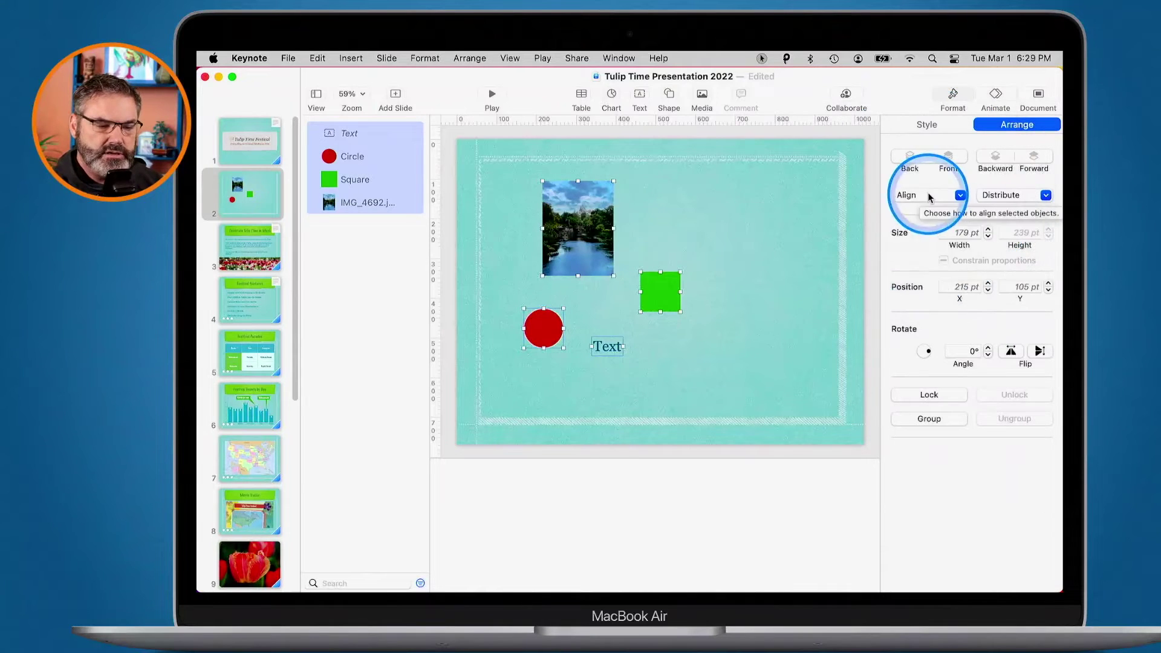
pyautogui.click(931, 197)
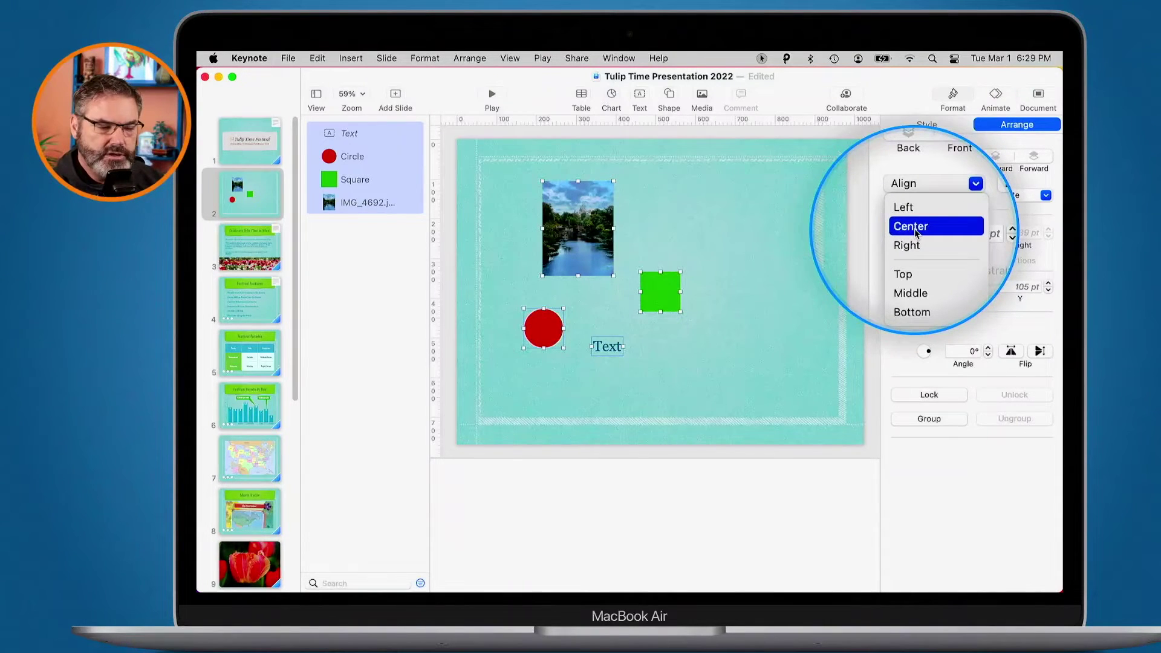
pyautogui.click(903, 208)
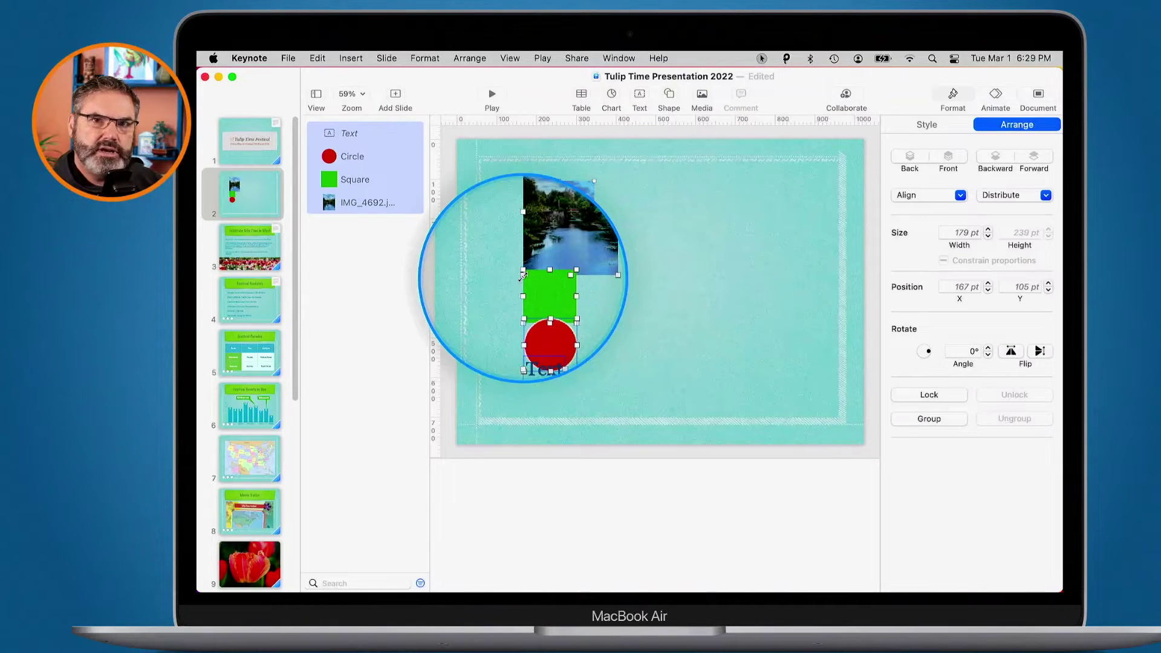
pyautogui.click(911, 195)
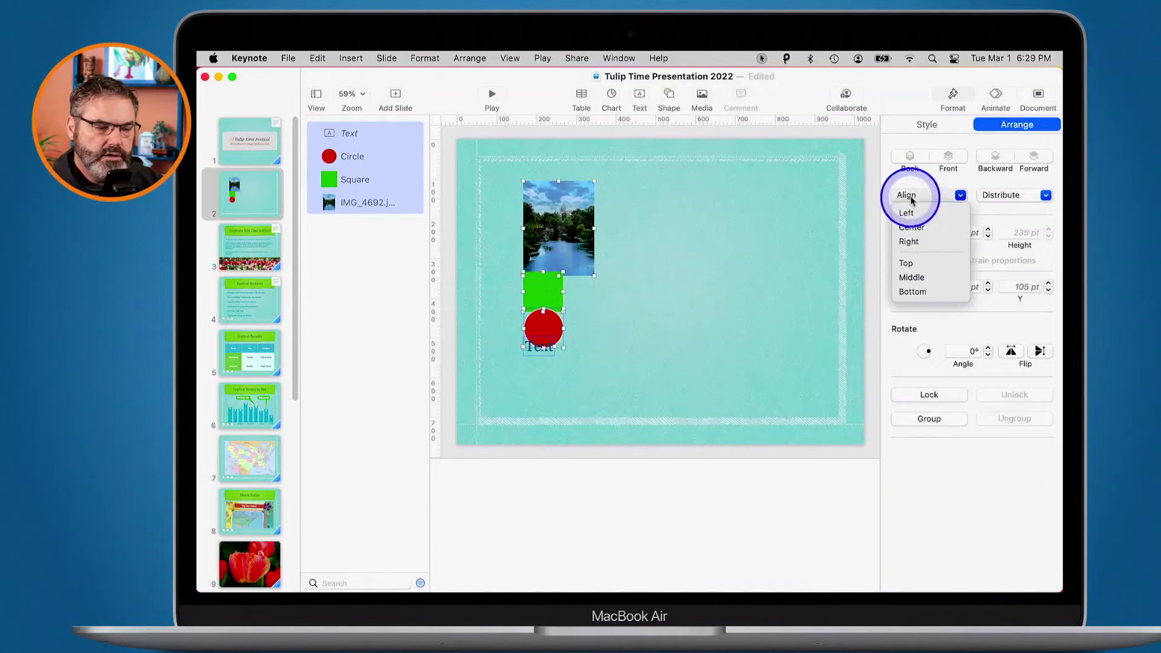
pyautogui.click(911, 242)
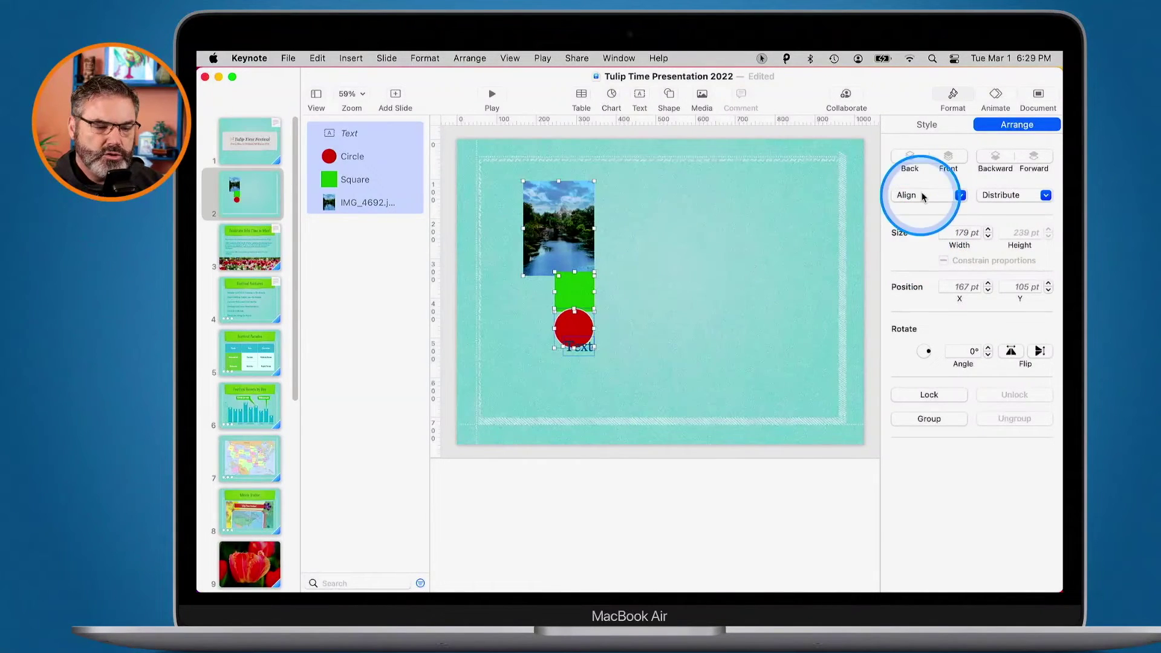
pyautogui.click(919, 195)
pyautogui.click(912, 227)
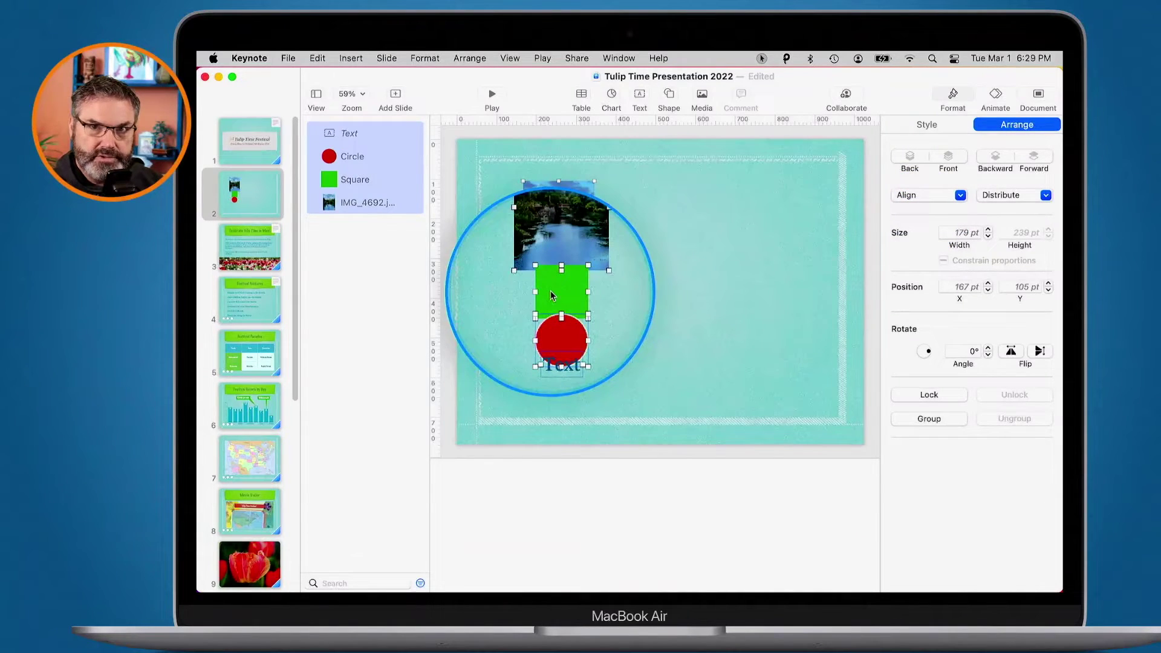
# Move the circle and square to the right, then bottom-align all four objects.
pyautogui.click(661, 308)
pyautogui.moveTo(588, 330); pyautogui.dragTo(714, 251)
pyautogui.moveTo(570, 285); pyautogui.dragTo(643, 225)
pyautogui.moveTo(505, 222); pyautogui.dragTo(721, 347)
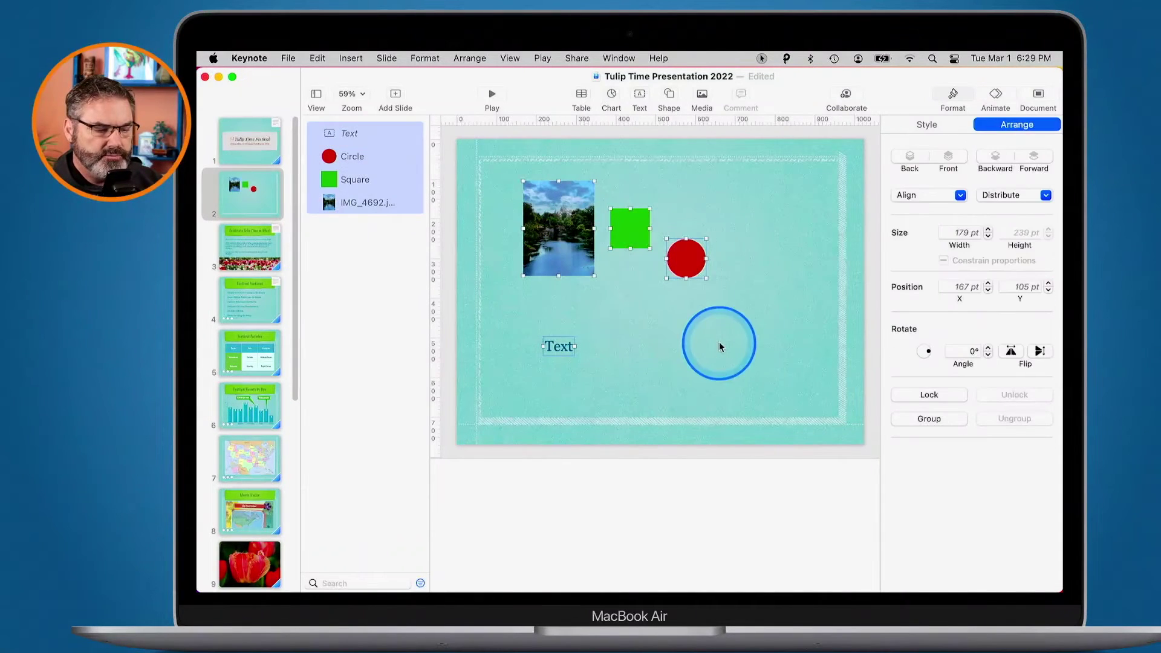
pyautogui.click(920, 195)
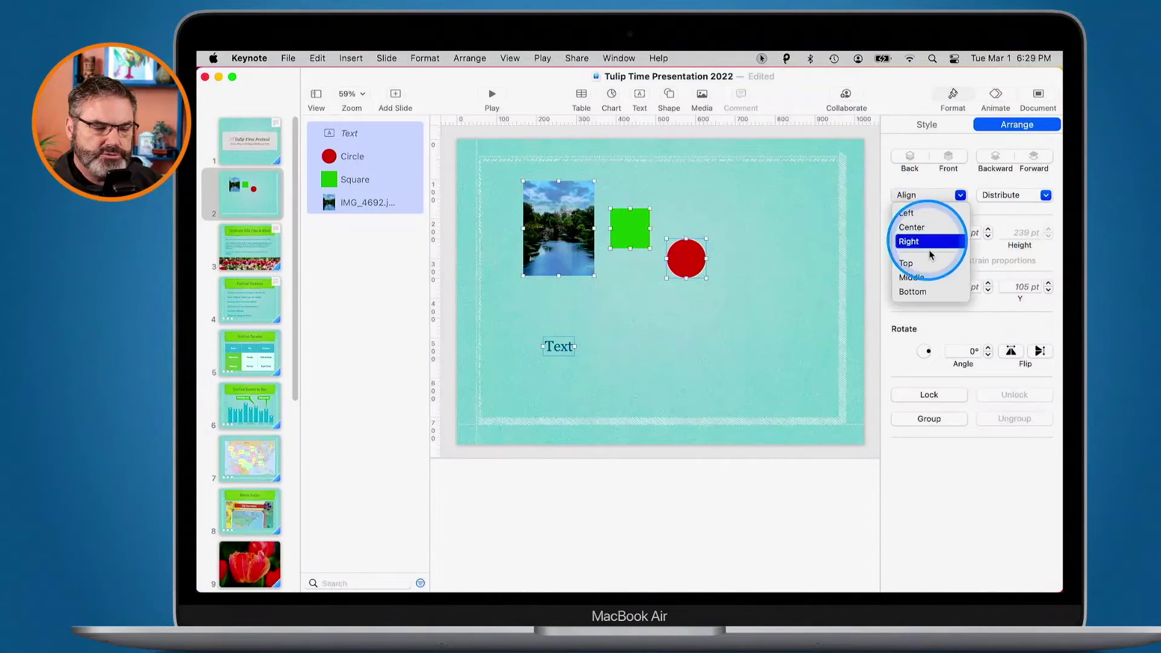
pyautogui.click(919, 293)
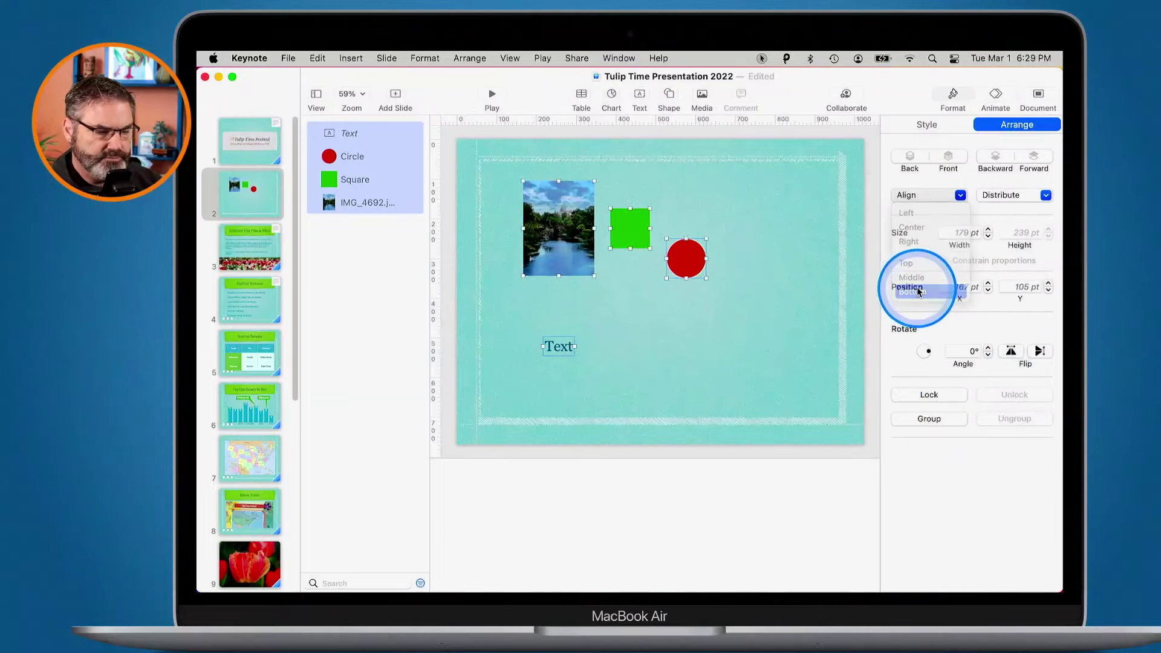
# Move the Text box to the right side of the slide and deselect everything.
pyautogui.click(568, 376)
pyautogui.moveTo(552, 343)
pyautogui.mouseDown()
pyautogui.moveTo(766, 312)
pyautogui.moveTo(800, 340)
pyautogui.moveTo(798, 349)
pyautogui.moveTo(557, 326)
pyautogui.mouseUp()
pyautogui.moveTo(920, 194); pyautogui.dragTo(922, 298)
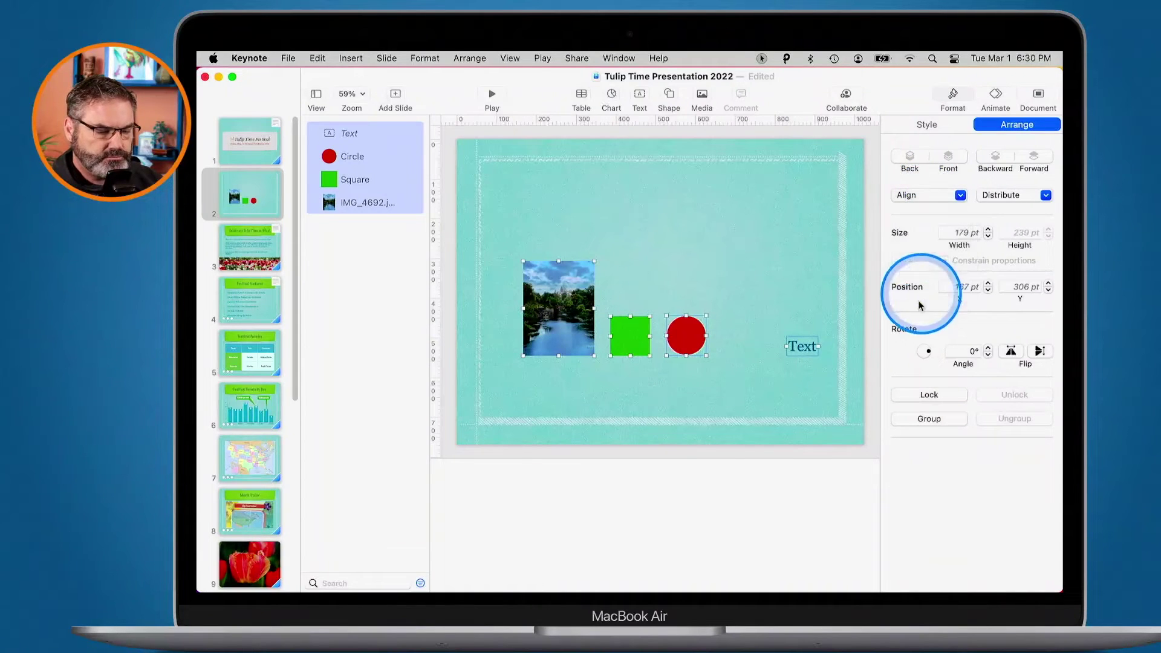
pyautogui.click(748, 383)
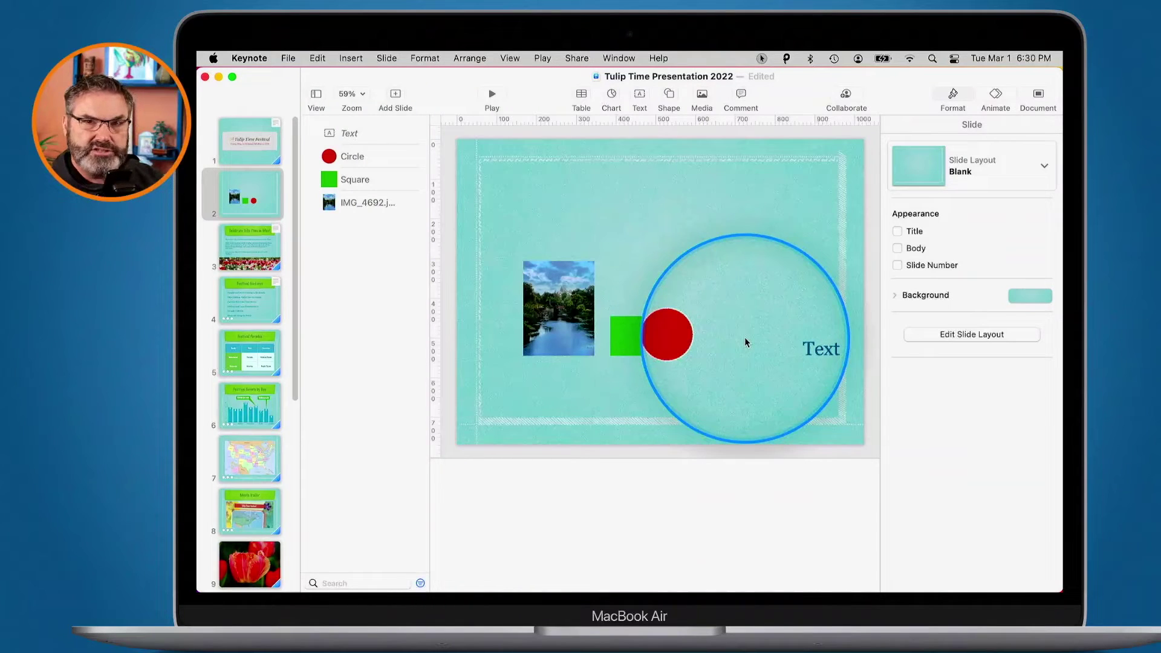
# Distribute the photo, square, circle and Text box horizontally across the slide.
pyautogui.moveTo(564, 399); pyautogui.dragTo(762, 357)
pyautogui.moveTo(801, 325); pyautogui.dragTo(801, 325)
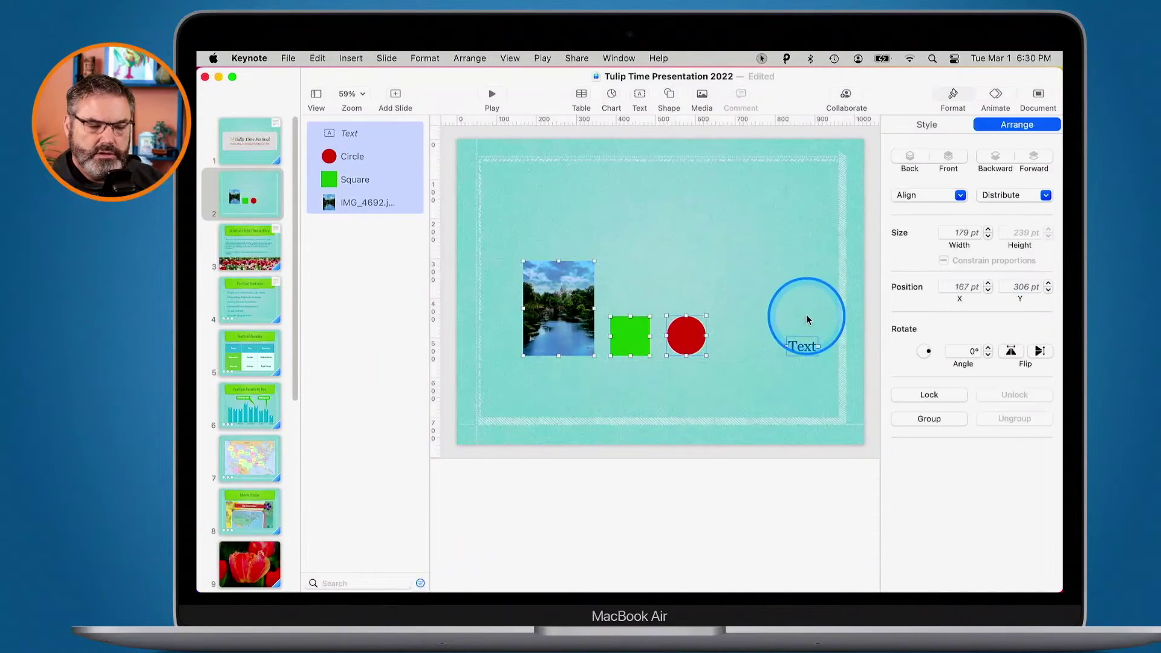
pyautogui.click(1003, 196)
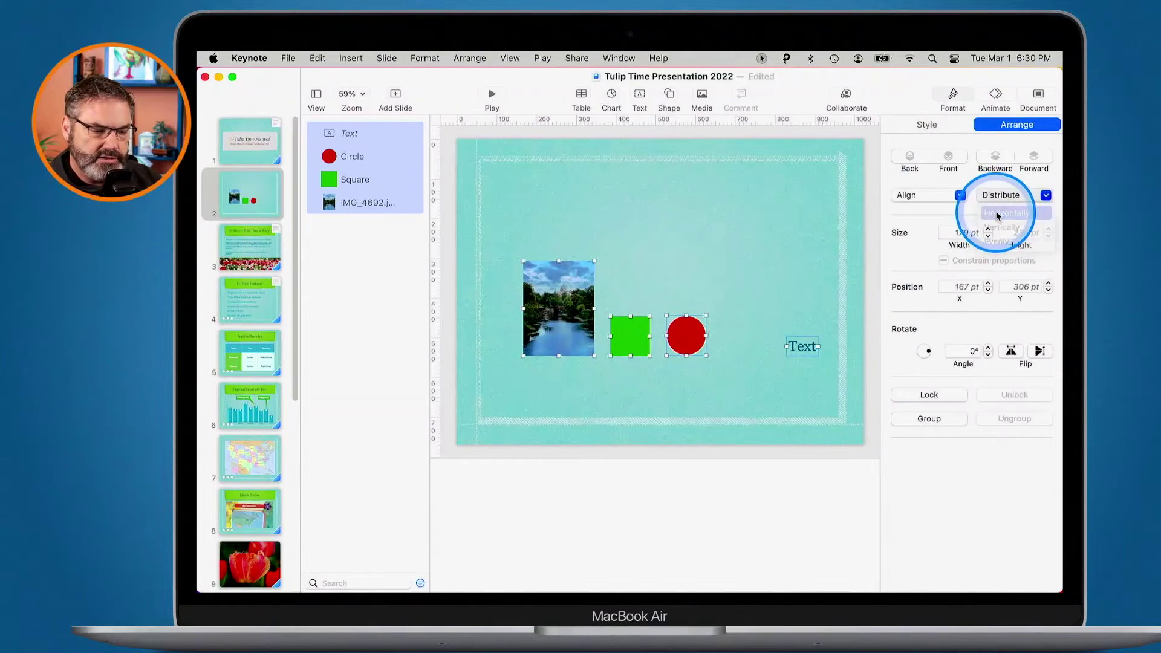
pyautogui.click(998, 216)
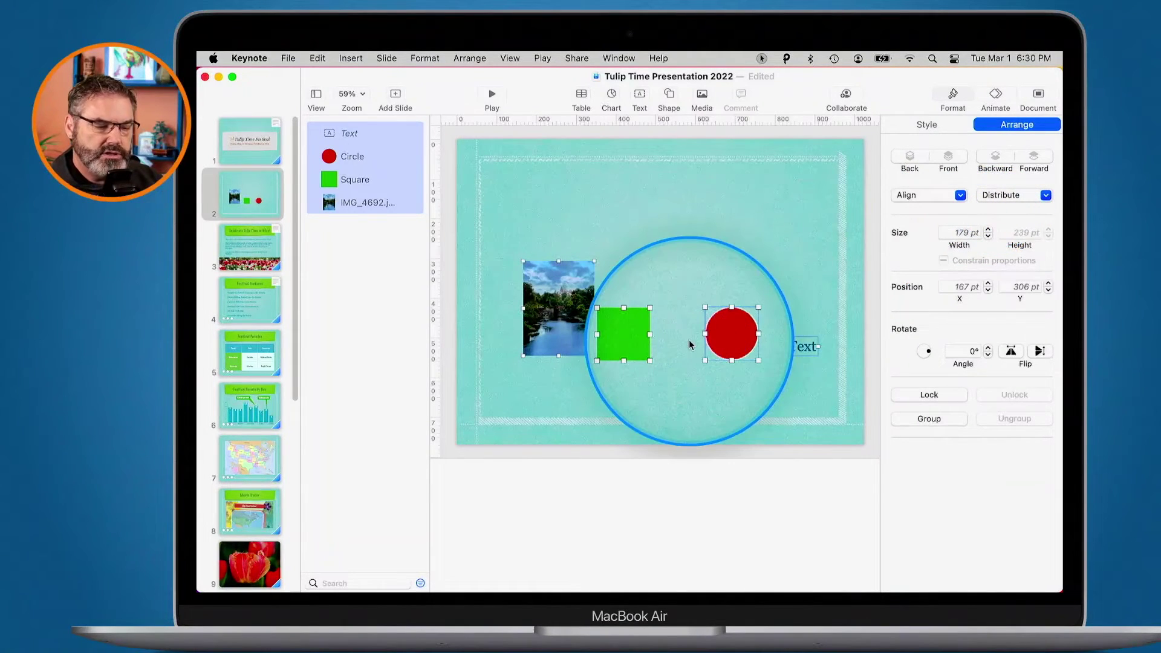
pyautogui.click(659, 278)
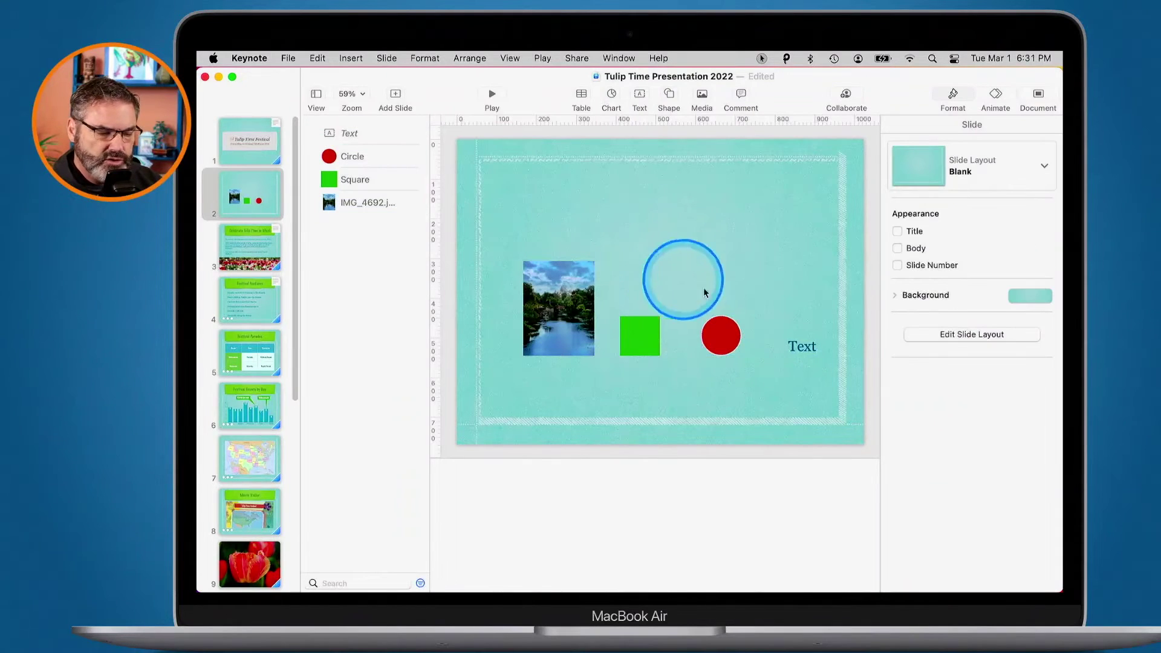
# Enlarge the red circle to 121 × 121 pt with Constrain proportions enabled.
pyautogui.click(719, 339)
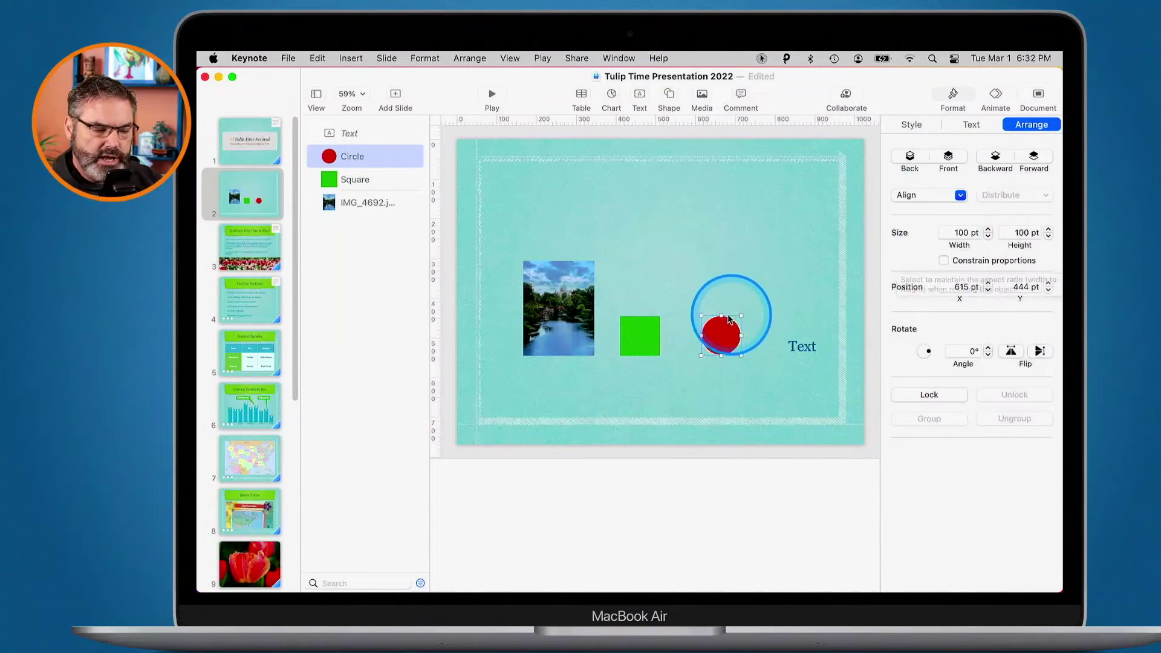
pyautogui.moveTo(719, 315)
pyautogui.mouseDown()
pyautogui.moveTo(720, 209)
pyautogui.moveTo(722, 316)
pyautogui.mouseUp()
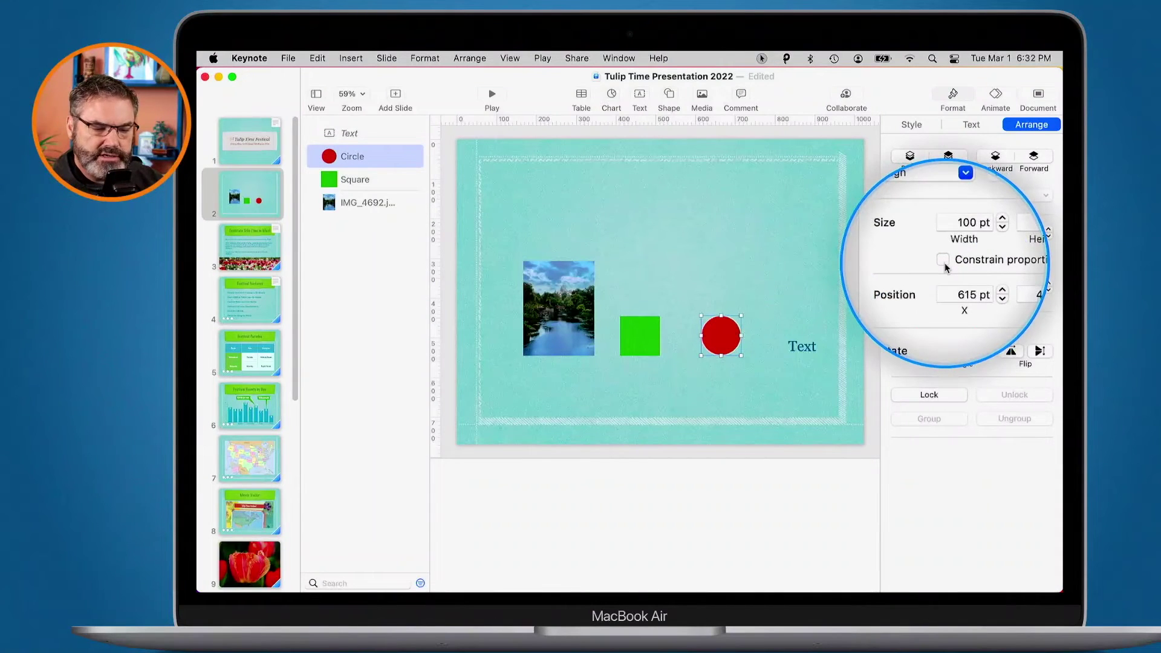
pyautogui.click(944, 261)
pyautogui.moveTo(721, 315)
pyautogui.mouseDown()
pyautogui.moveTo(712, 257)
pyautogui.moveTo(712, 314)
pyautogui.mouseUp()
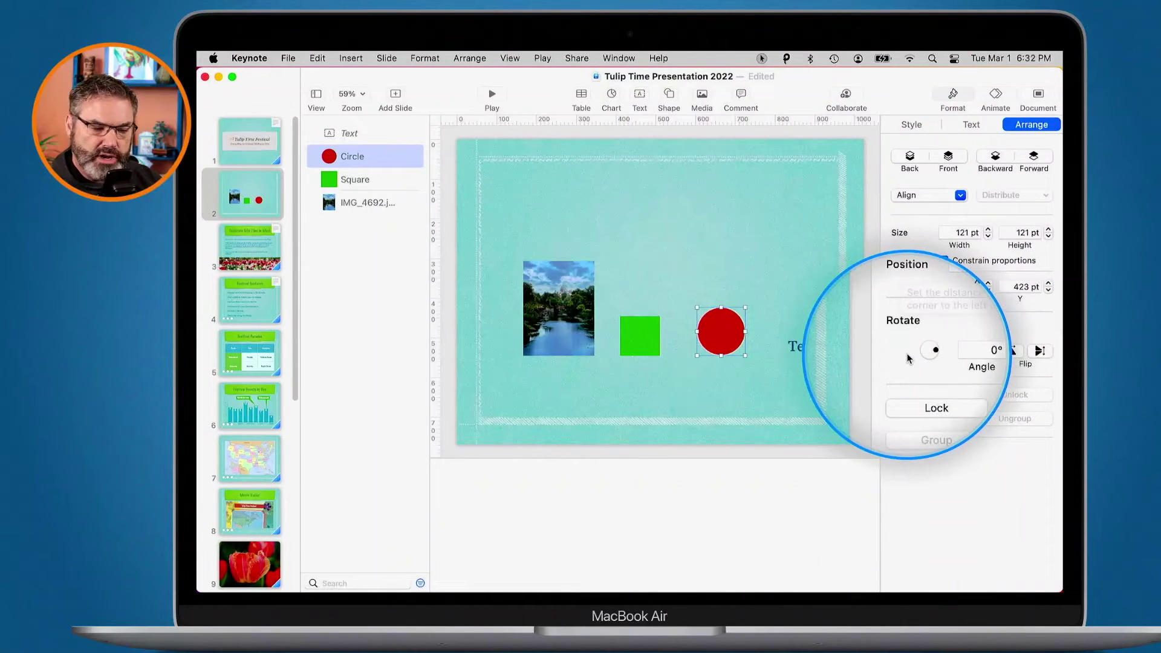
pyautogui.click(565, 315)
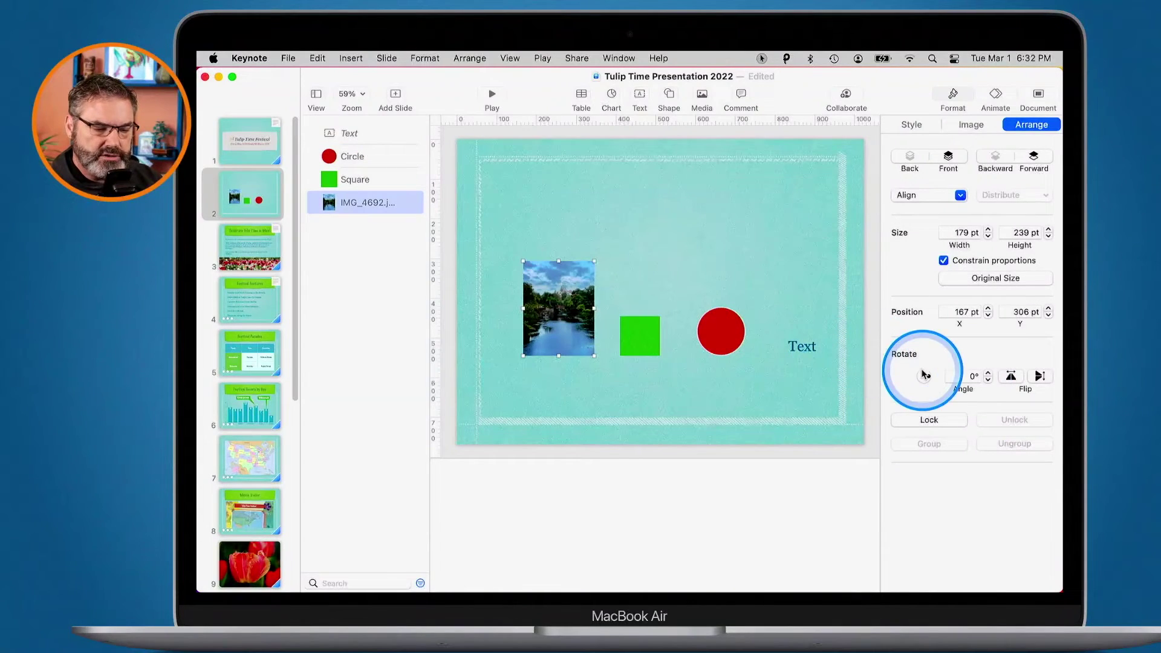
# Rotate the photo slightly and move it down and left, undoing a trial move over the square.
pyautogui.moveTo(923, 373)
pyautogui.mouseDown()
pyautogui.moveTo(911, 384)
pyautogui.moveTo(920, 382)
pyautogui.mouseUp()
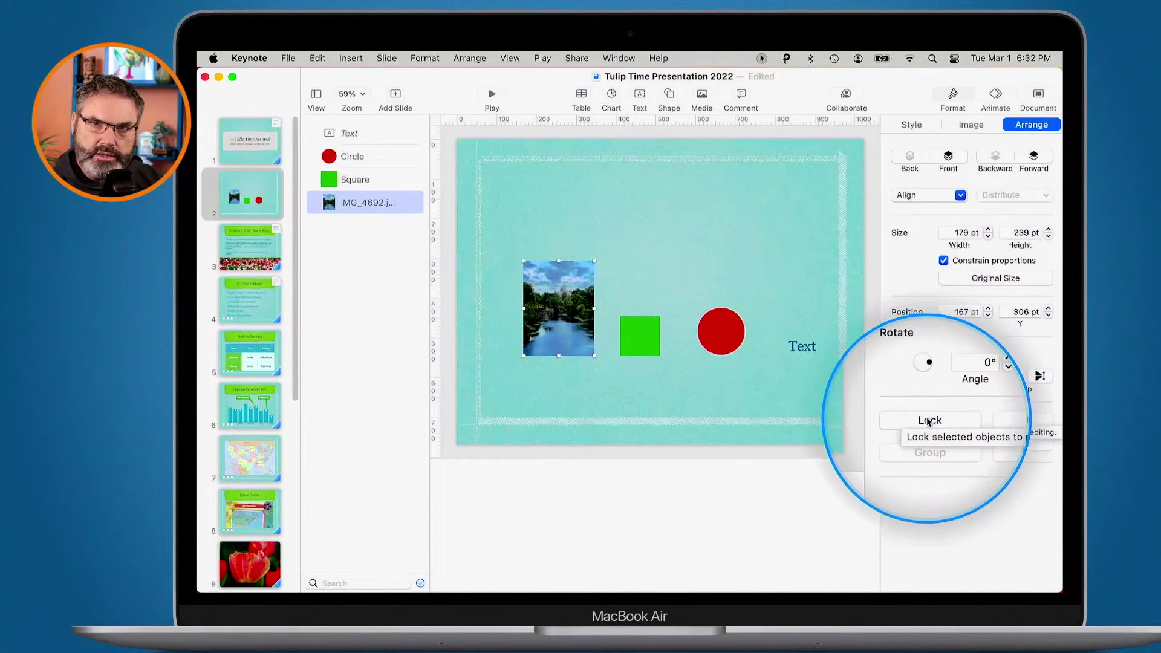
pyautogui.moveTo(555, 309); pyautogui.dragTo(523, 372)
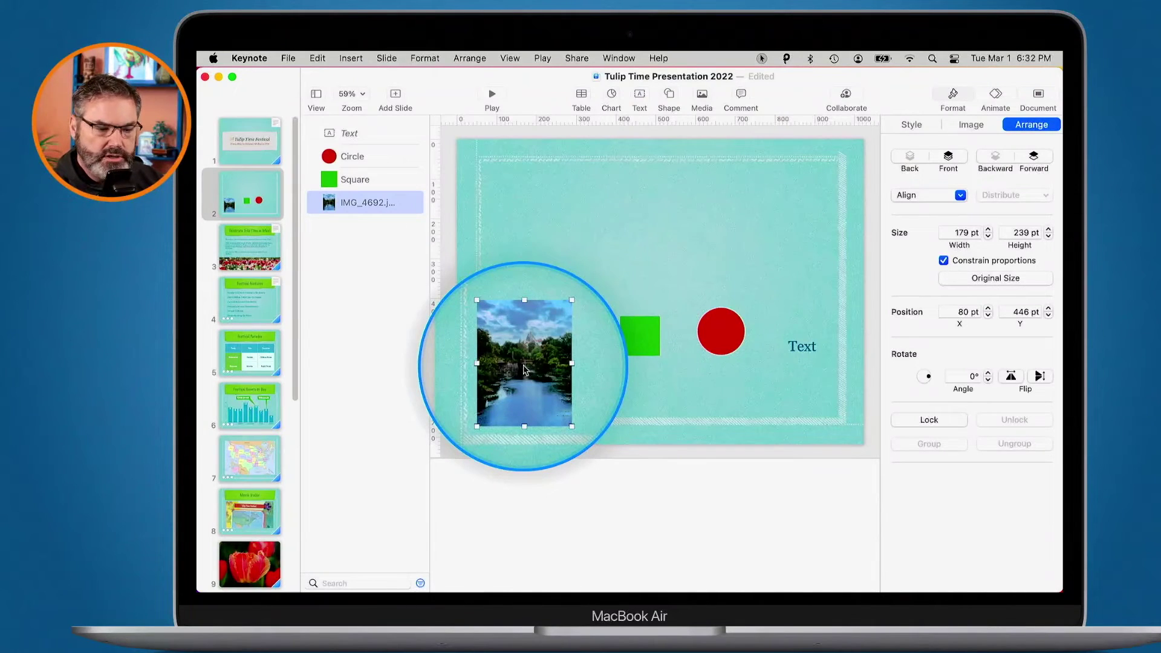
pyautogui.click(601, 400)
pyautogui.click(514, 379)
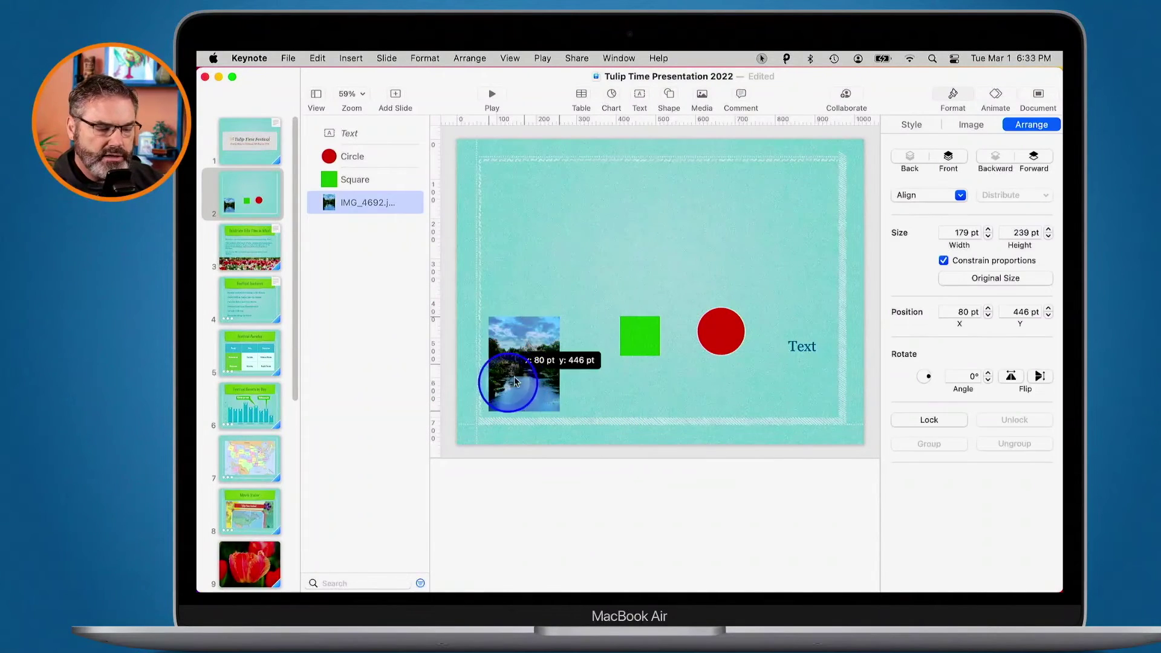
pyautogui.moveTo(514, 380); pyautogui.dragTo(599, 315)
pyautogui.press('super+z')
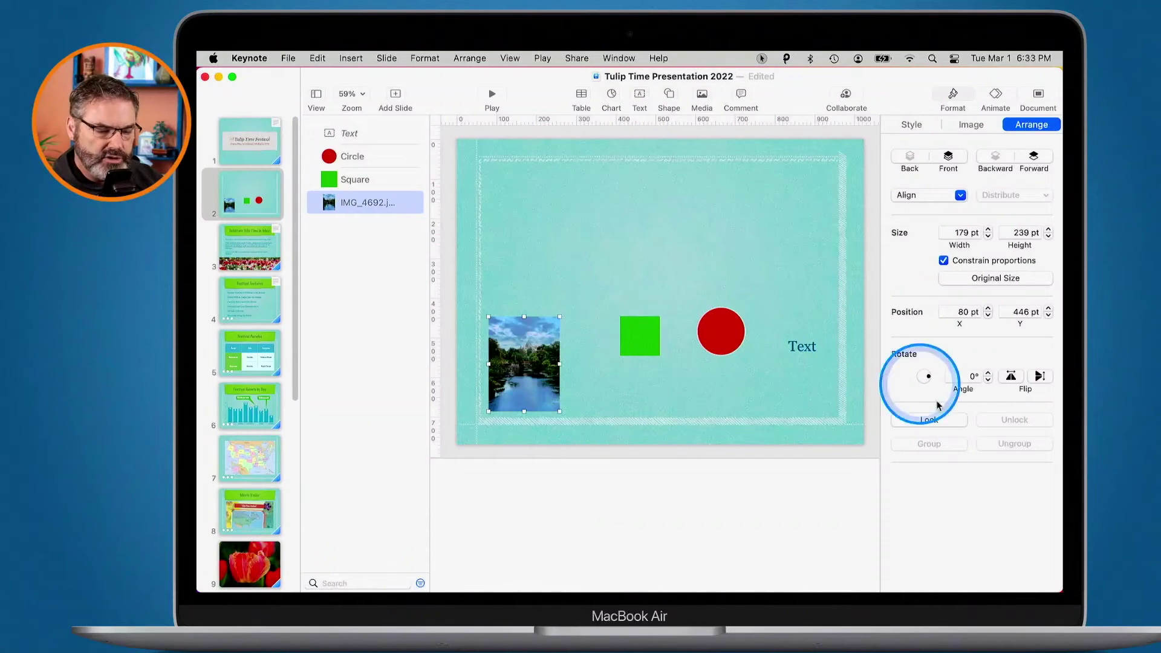
# Lock the photo in place, then select it together with the green square.
pyautogui.click(930, 422)
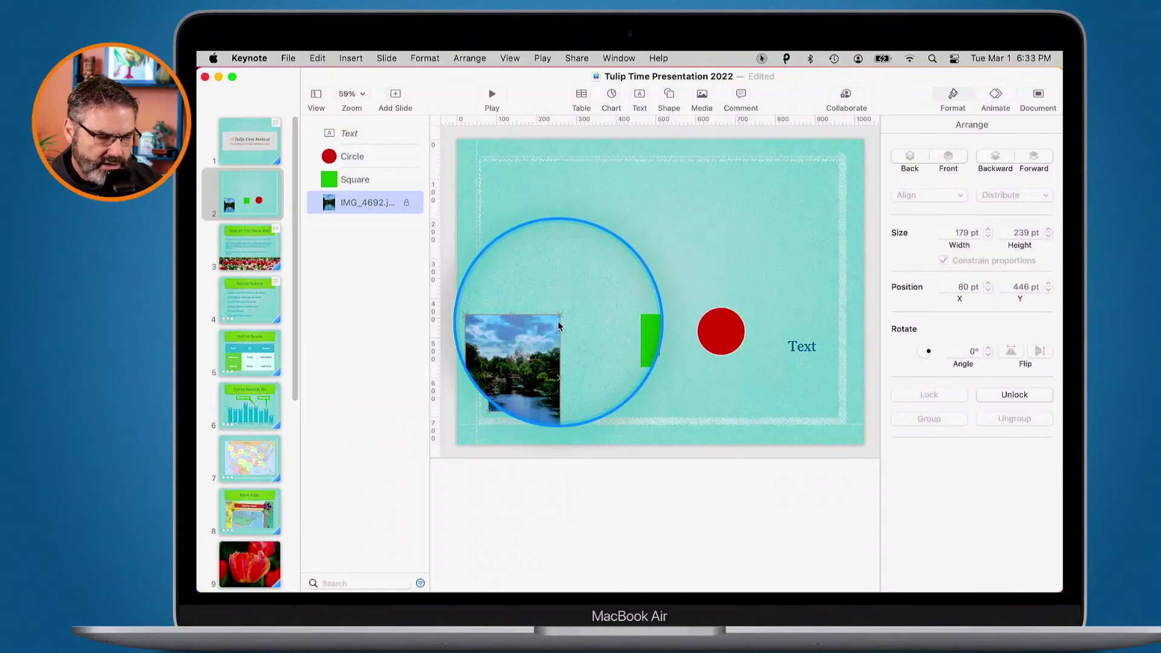
pyautogui.click(532, 362)
pyautogui.click(533, 357)
pyautogui.moveTo(531, 357); pyautogui.dragTo(644, 229)
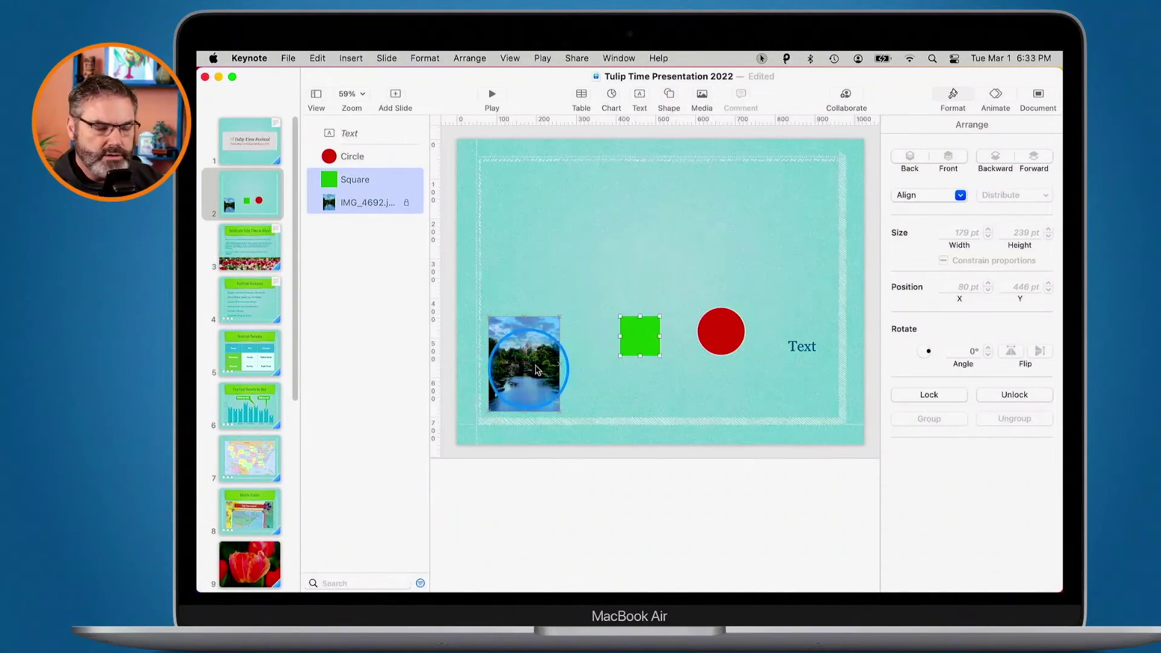
# Try dragging the locked photo alone, then unlock it and clear the selection.
pyautogui.click(591, 350)
pyautogui.click(540, 366)
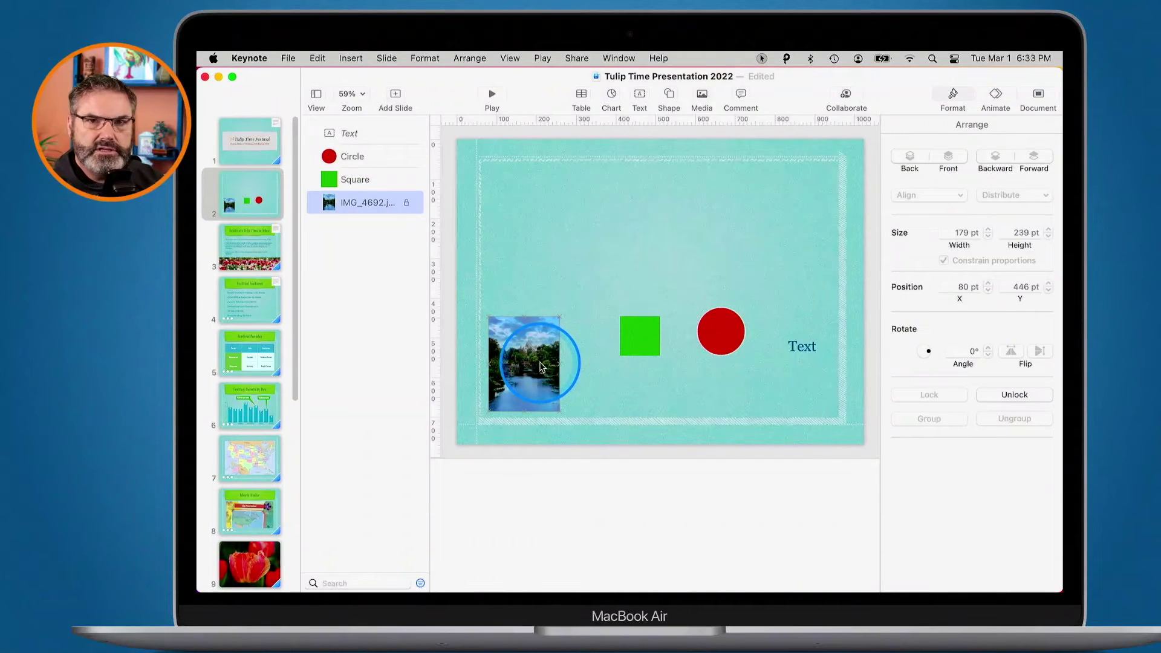
pyautogui.moveTo(537, 363); pyautogui.dragTo(552, 332)
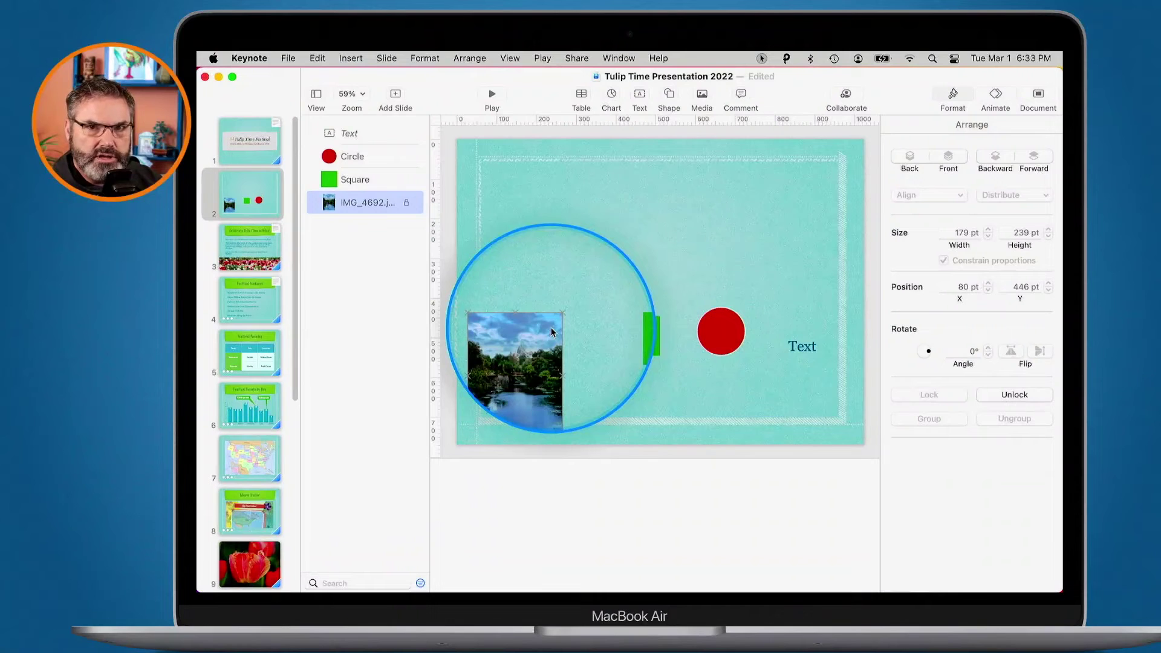
pyautogui.click(1003, 396)
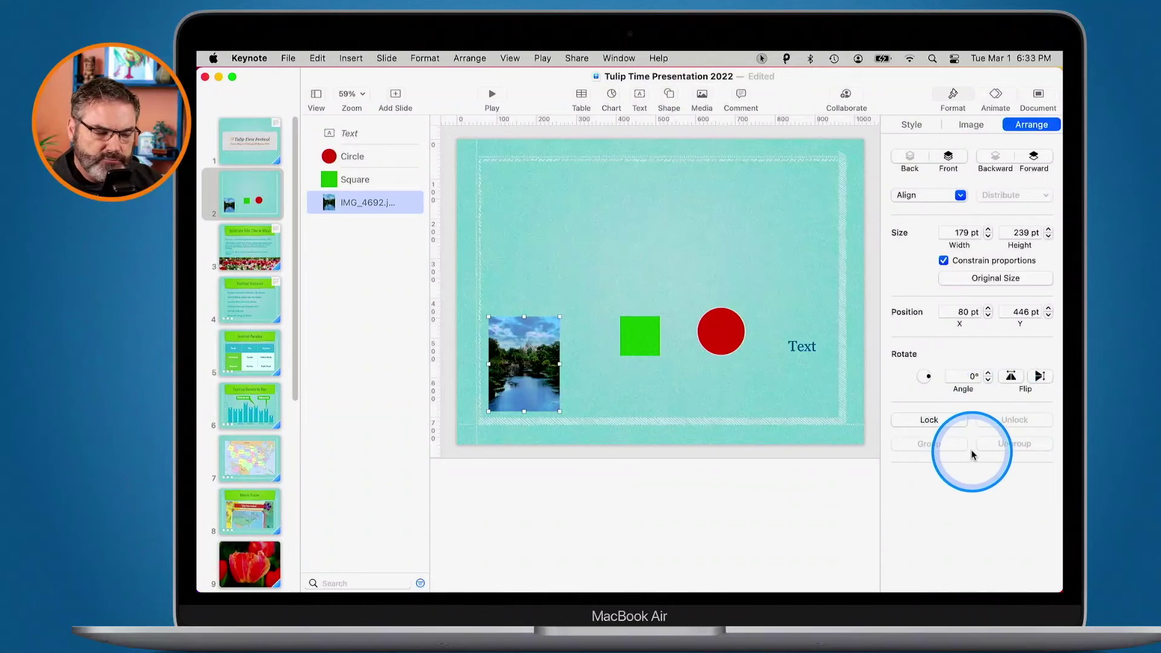
pyautogui.click(677, 389)
# Nudge the green square right, group it with the red circle, and move the group.
pyautogui.moveTo(644, 338); pyautogui.dragTo(669, 340)
pyautogui.keyDown('shift'); pyautogui.click(708, 333); pyautogui.keyUp('shift')
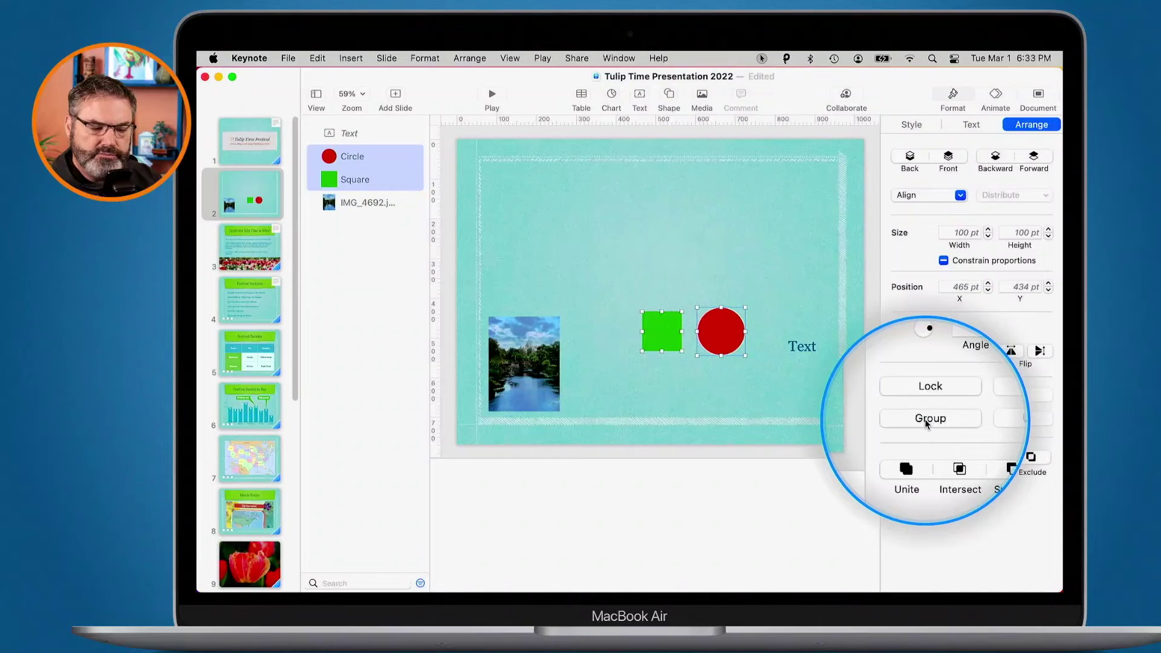
pyautogui.click(925, 422)
pyautogui.click(722, 334)
pyautogui.moveTo(722, 334); pyautogui.dragTo(688, 356)
pyautogui.click(726, 315)
# Expand the group in the object list and nudge just the square slightly right.
pyautogui.click(725, 251)
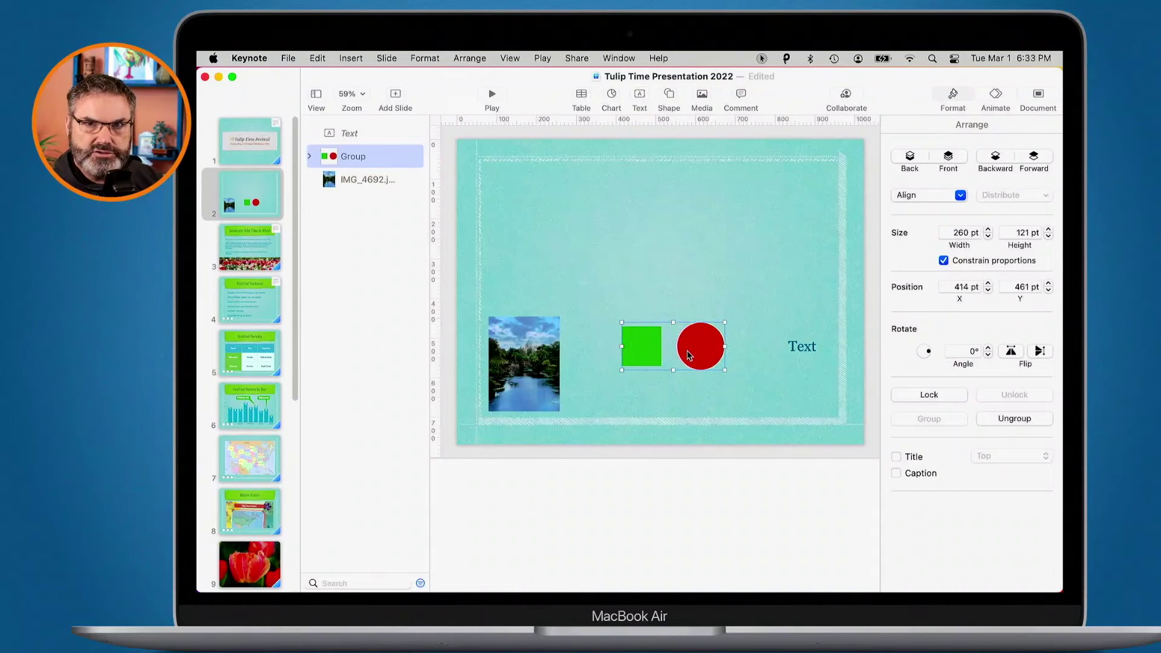
pyautogui.click(779, 363)
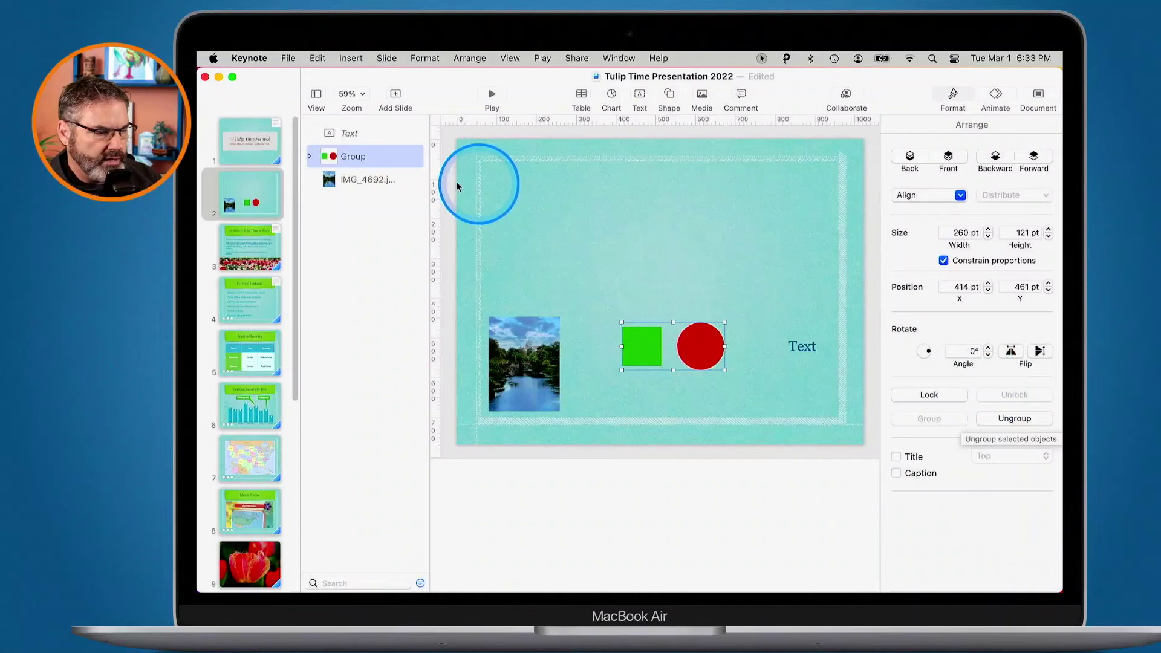
pyautogui.click(310, 158)
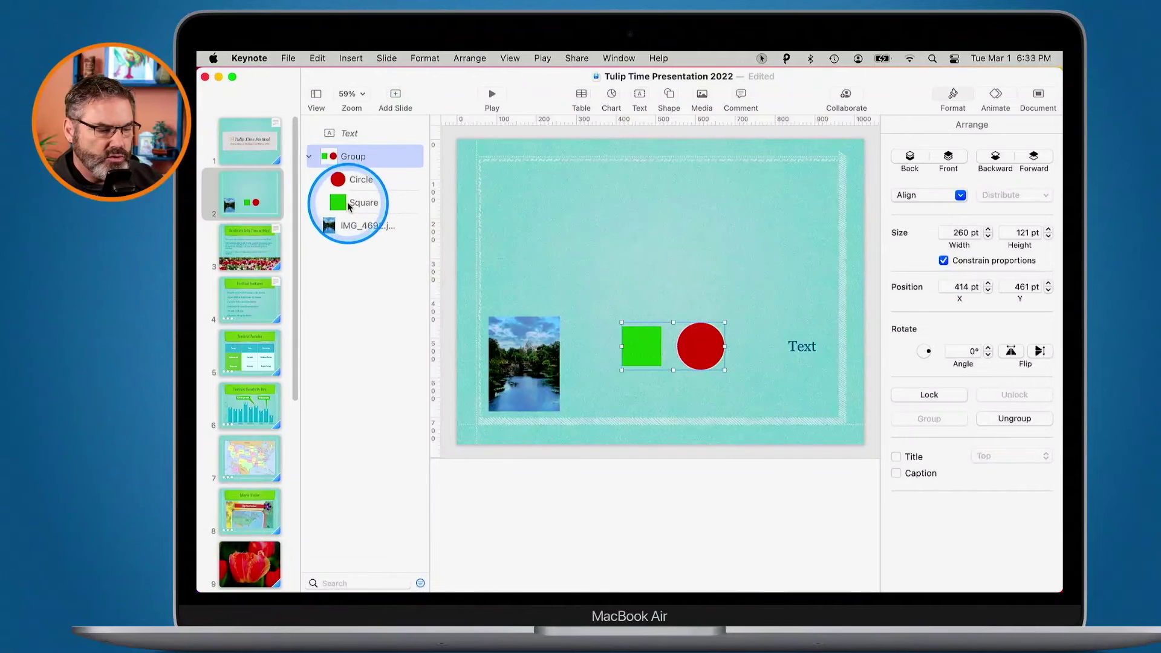
pyautogui.click(347, 202)
pyautogui.moveTo(642, 361); pyautogui.dragTo(644, 361)
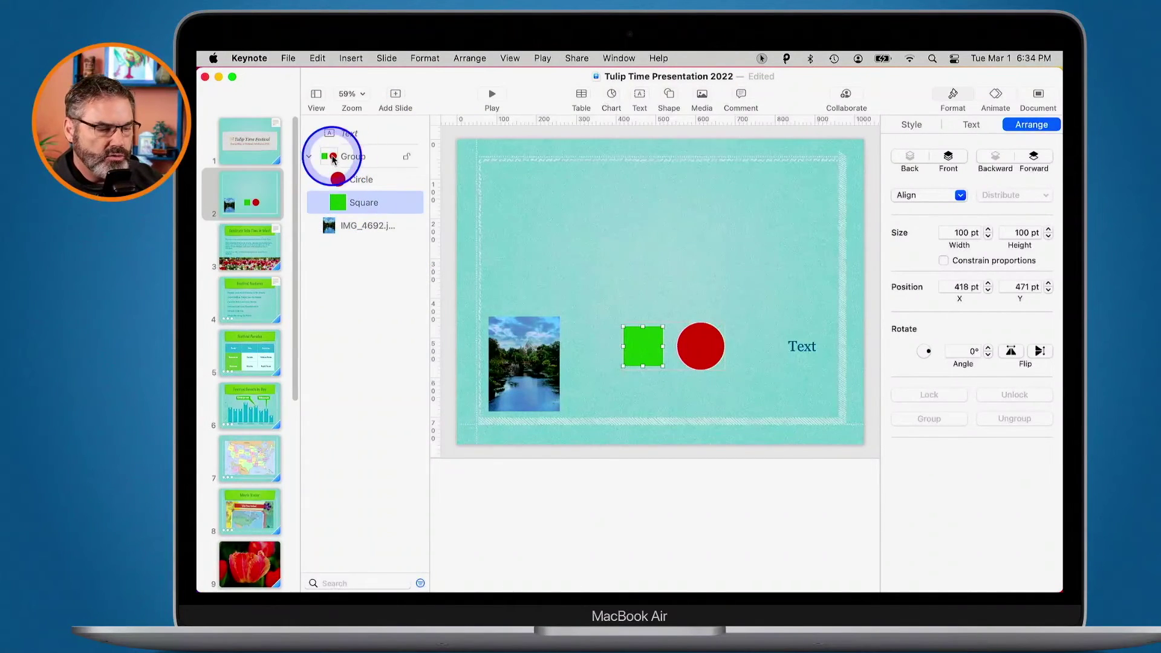
# Reselect the whole group, ungroup the circle and square, and deselect both.
pyautogui.click(333, 158)
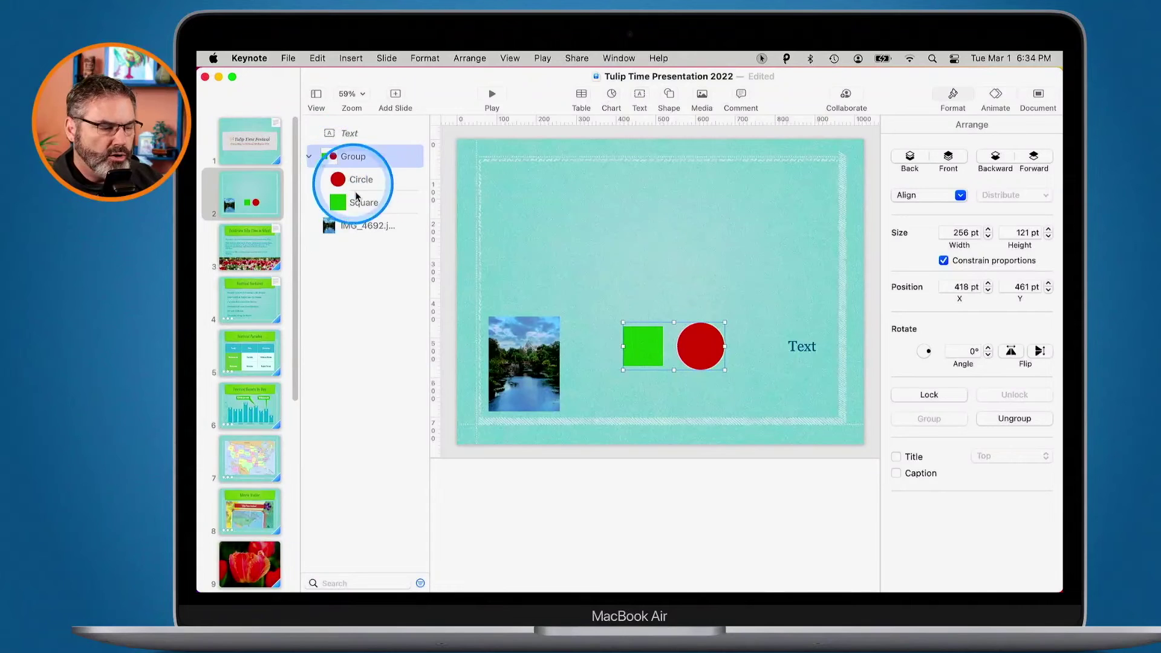
pyautogui.click(340, 202)
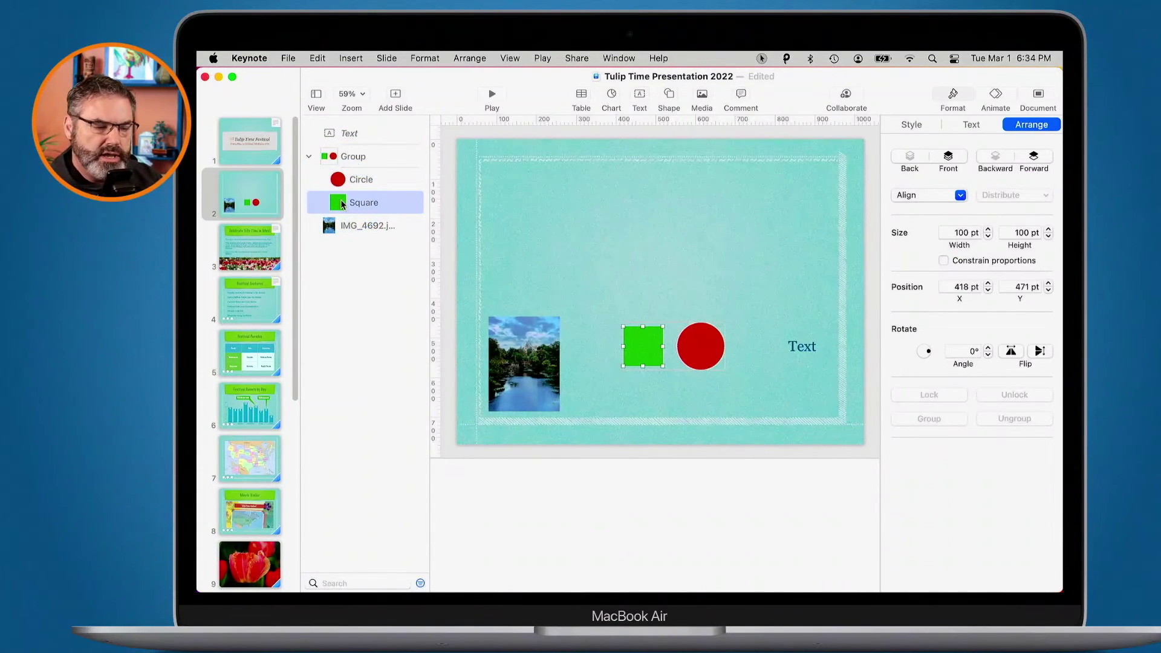
pyautogui.click(344, 157)
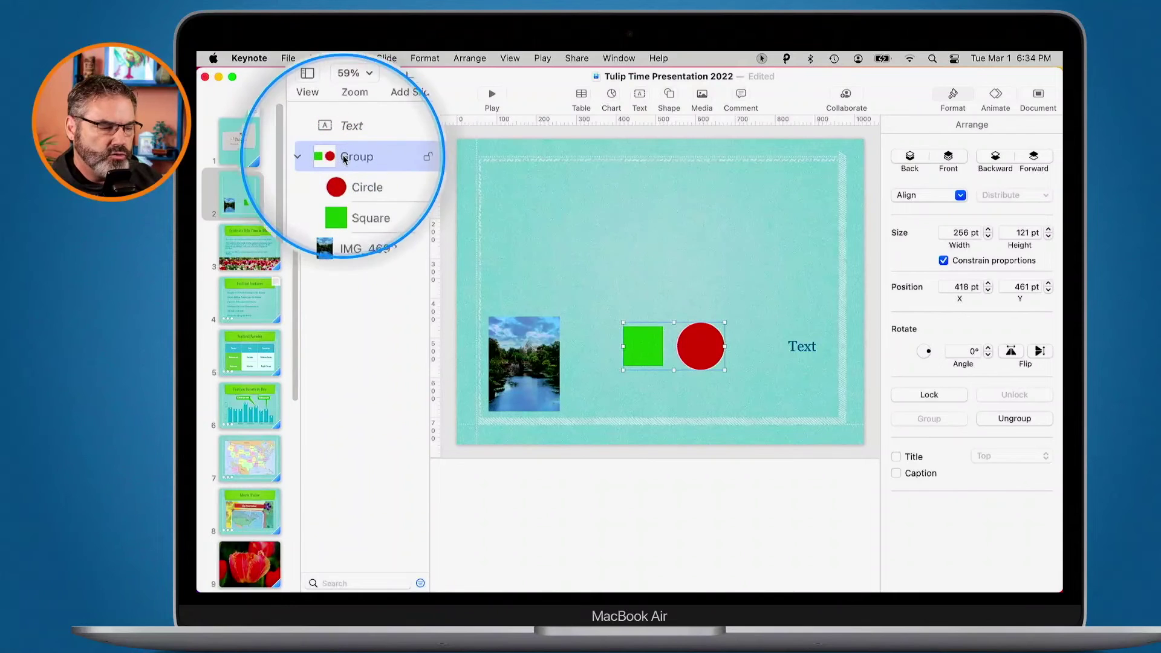
pyautogui.click(1012, 418)
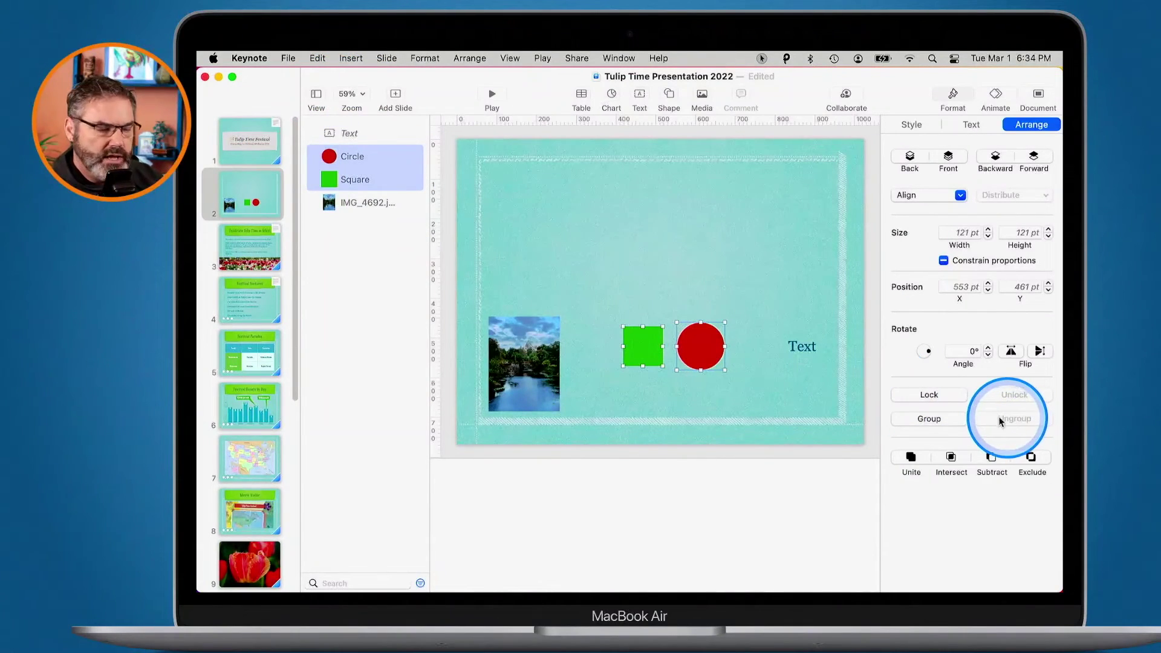
pyautogui.click(717, 372)
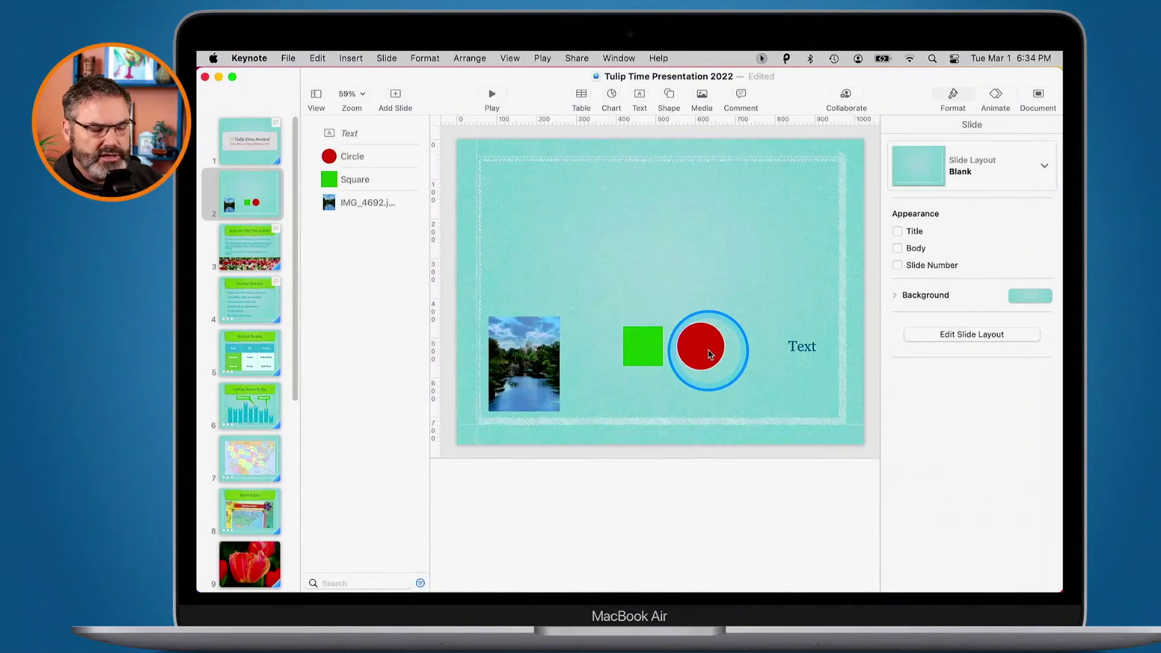
# Overlap the red circle on the square's right side, then try and undo Subtract, Intersect, Unite and Exclude.
pyautogui.moveTo(710, 355); pyautogui.dragTo(656, 362)
pyautogui.click(639, 310)
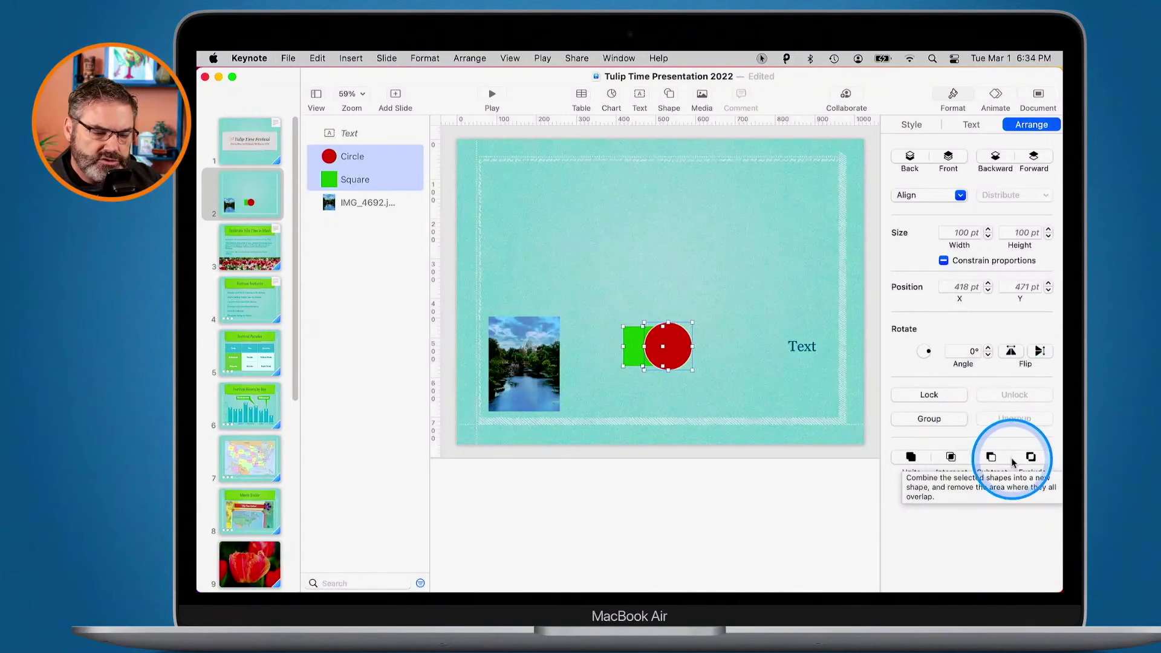
pyautogui.click(992, 458)
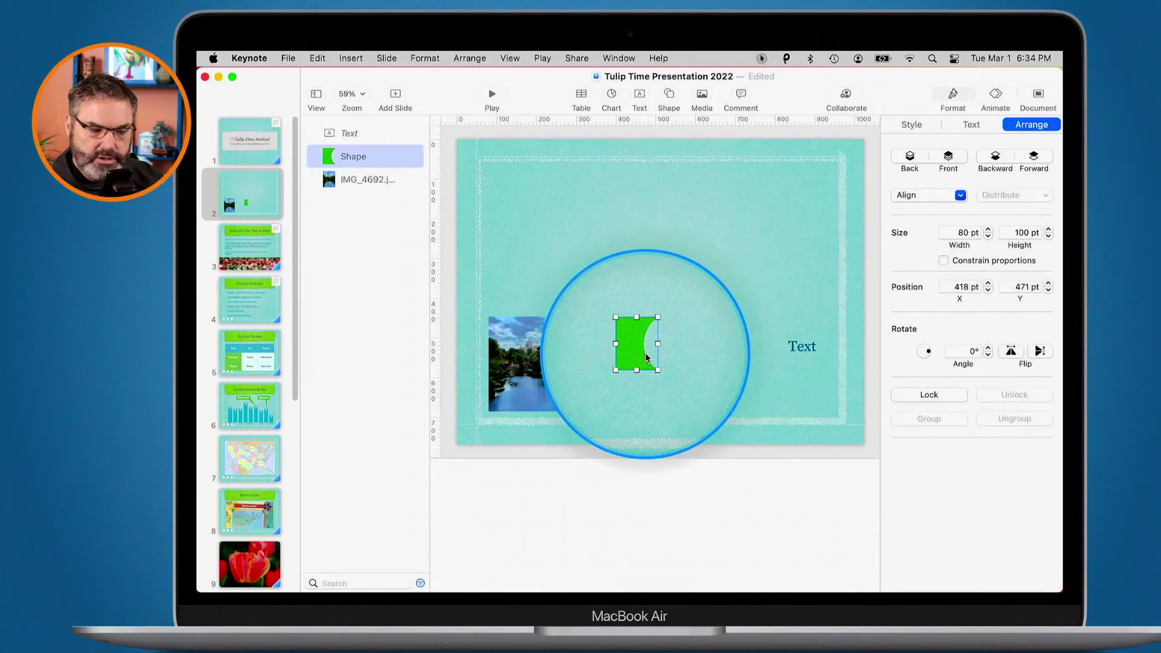
pyautogui.press('super+z')
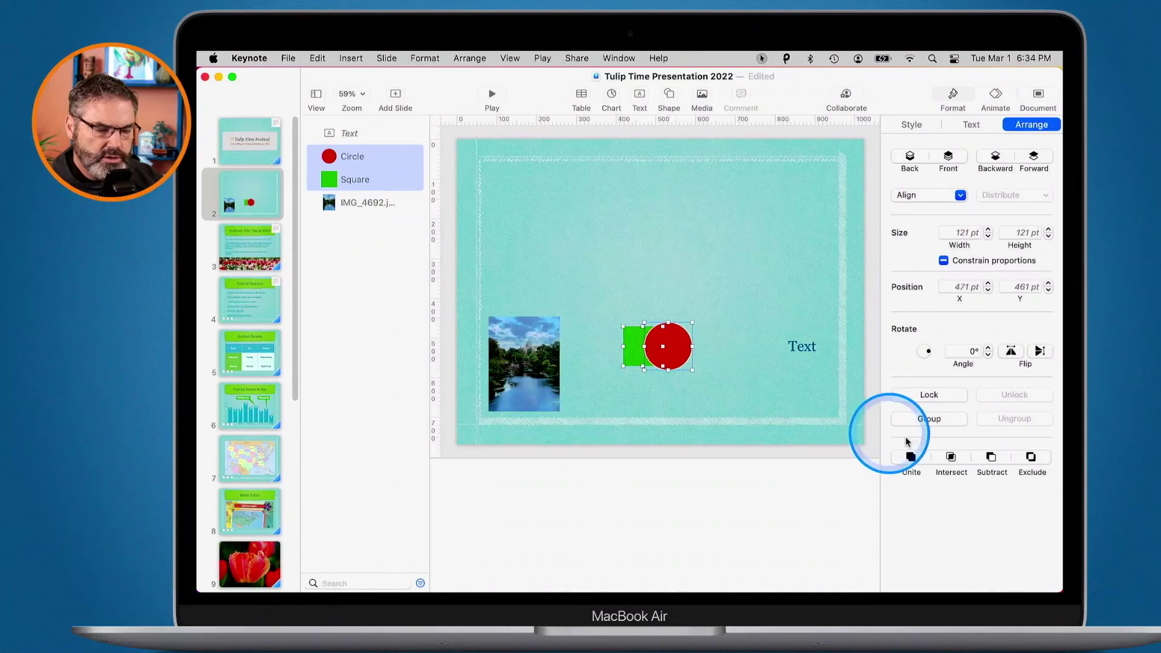
pyautogui.click(949, 460)
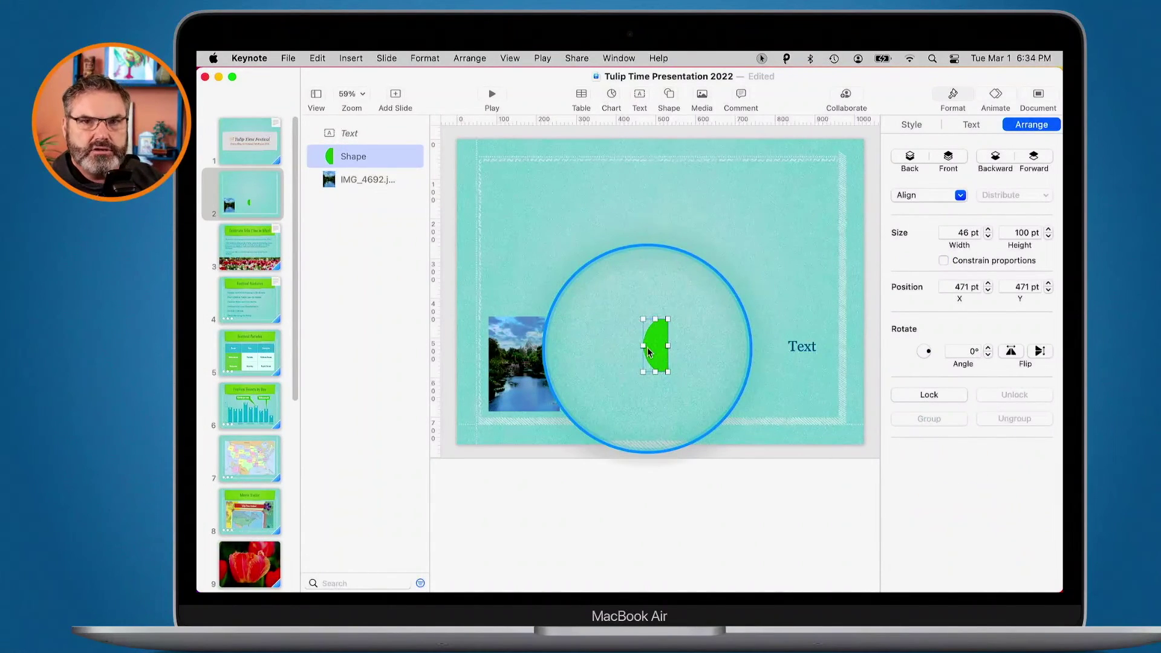
pyautogui.press('super+z')
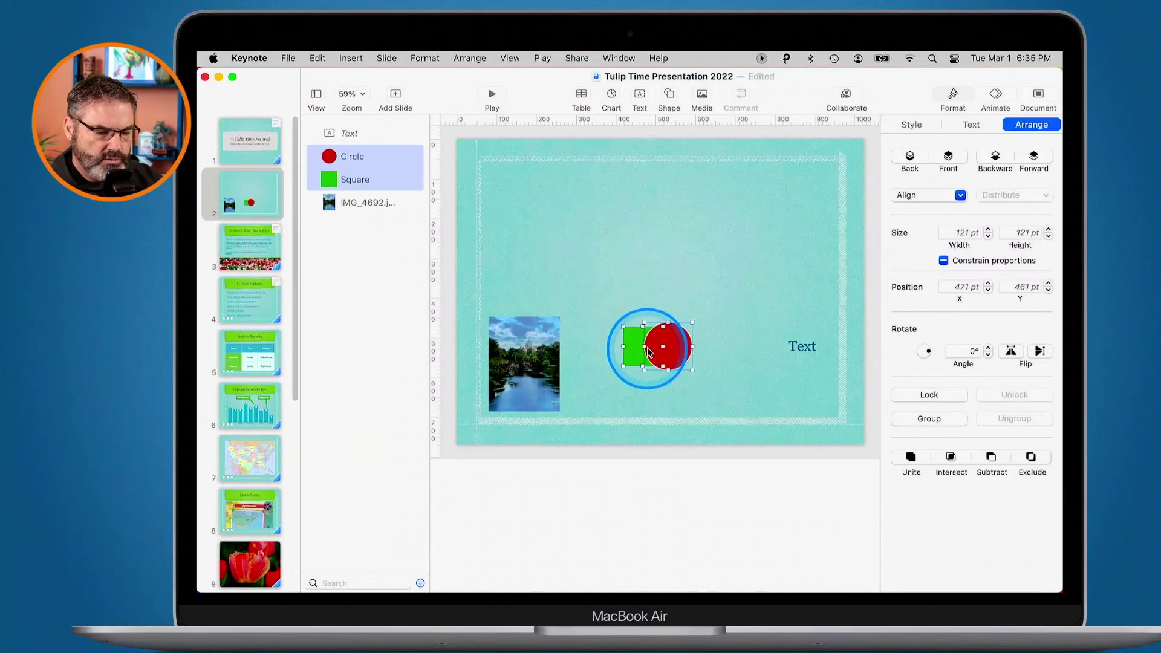
pyautogui.click(912, 458)
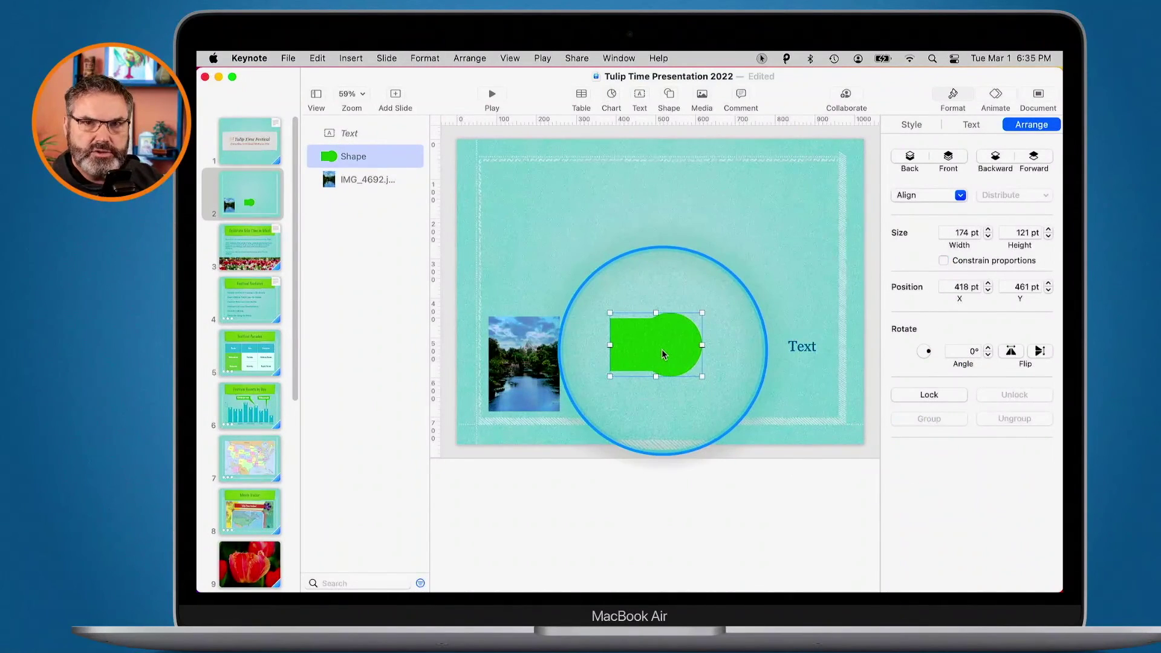
pyautogui.press('super+z')
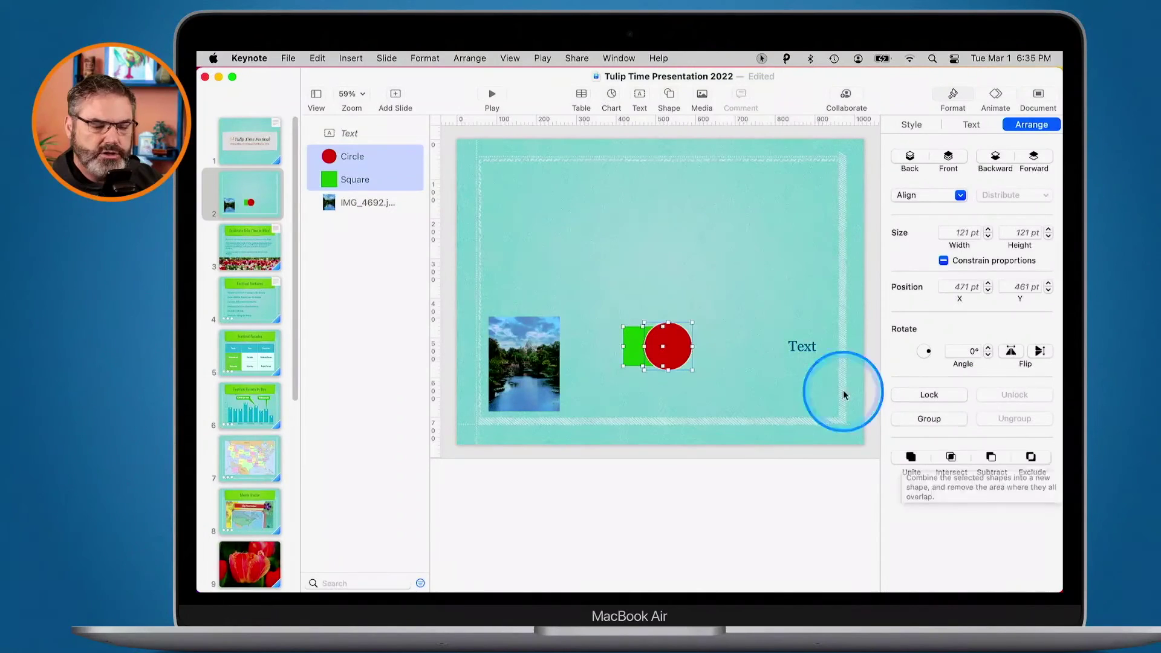
pyautogui.click(1031, 461)
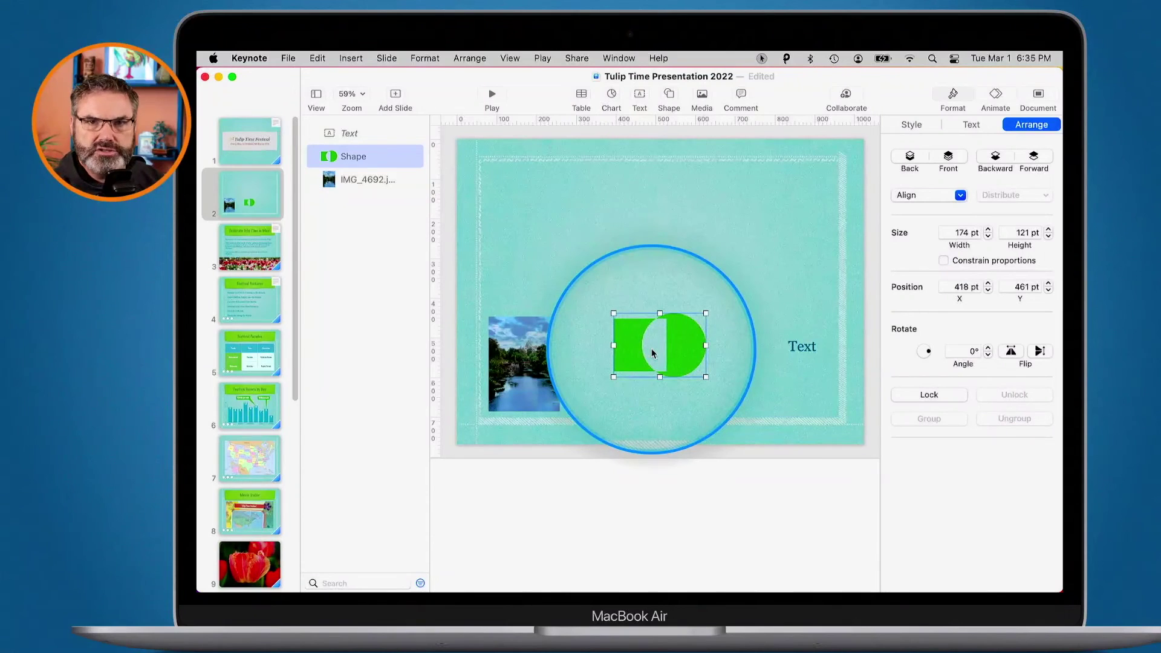
pyautogui.press('super+z')
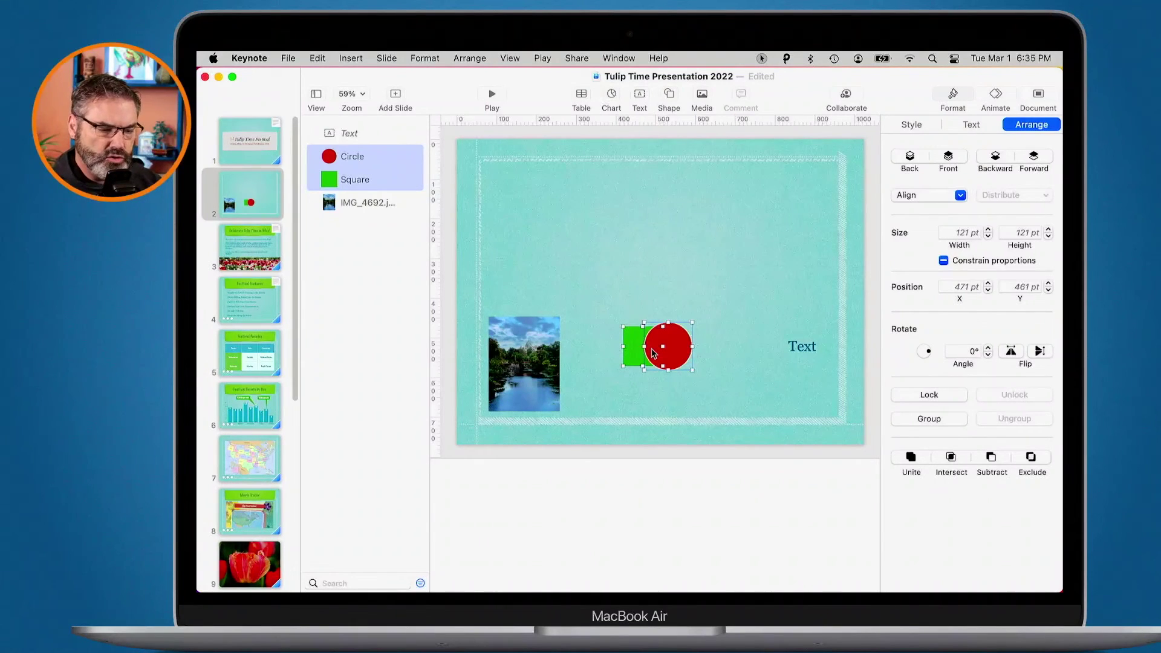
# Use Align Objects > Middle from the context menu on the selected square and circle.
pyautogui.rightClick(652, 353)
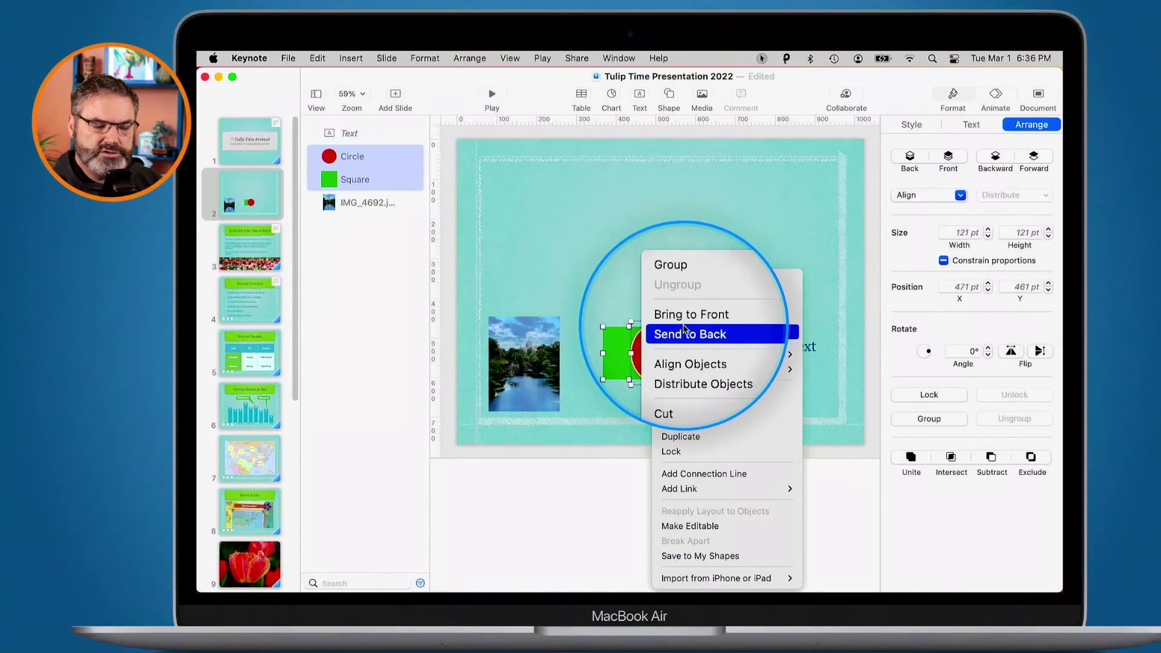
pyautogui.moveTo(688, 361)
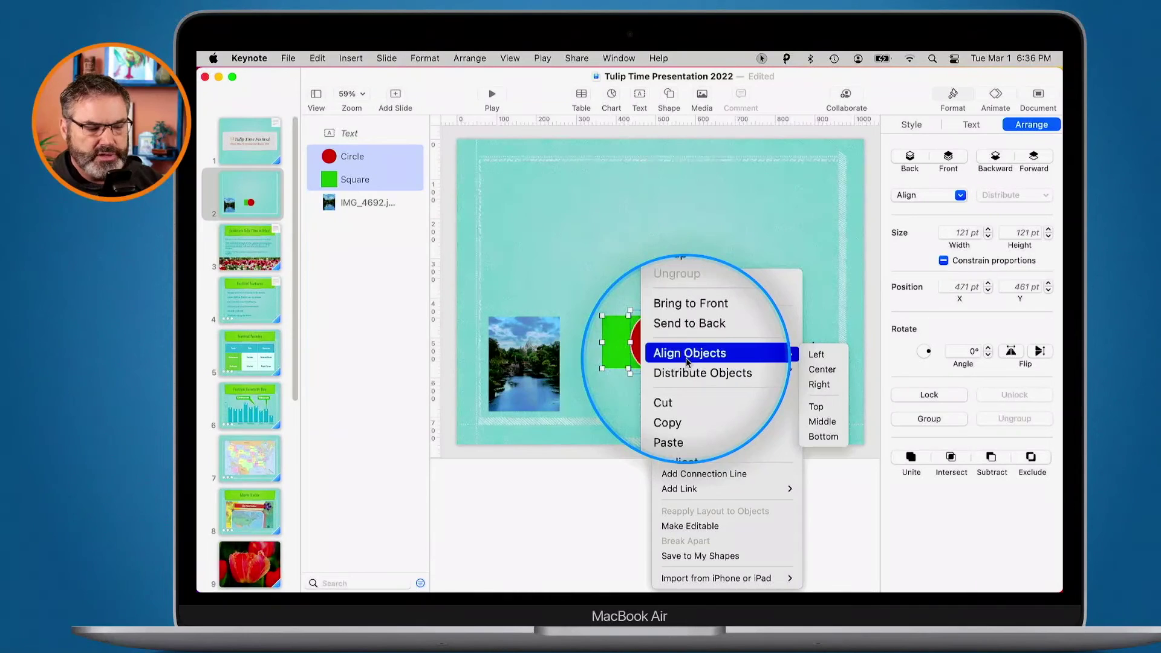
pyautogui.click(823, 422)
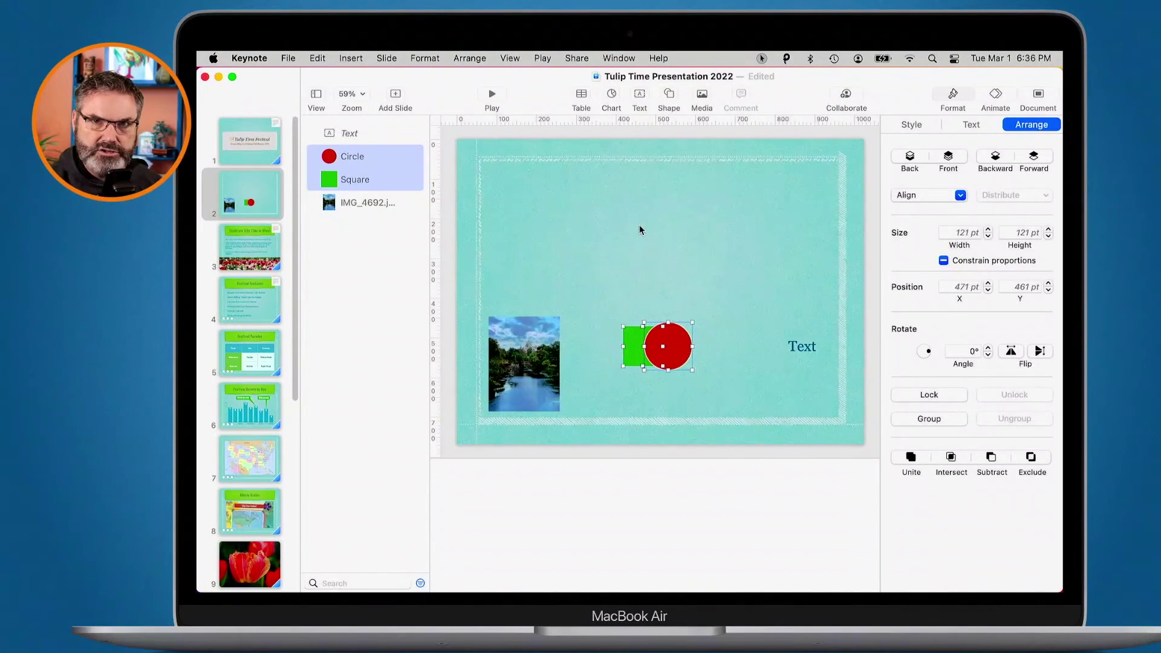